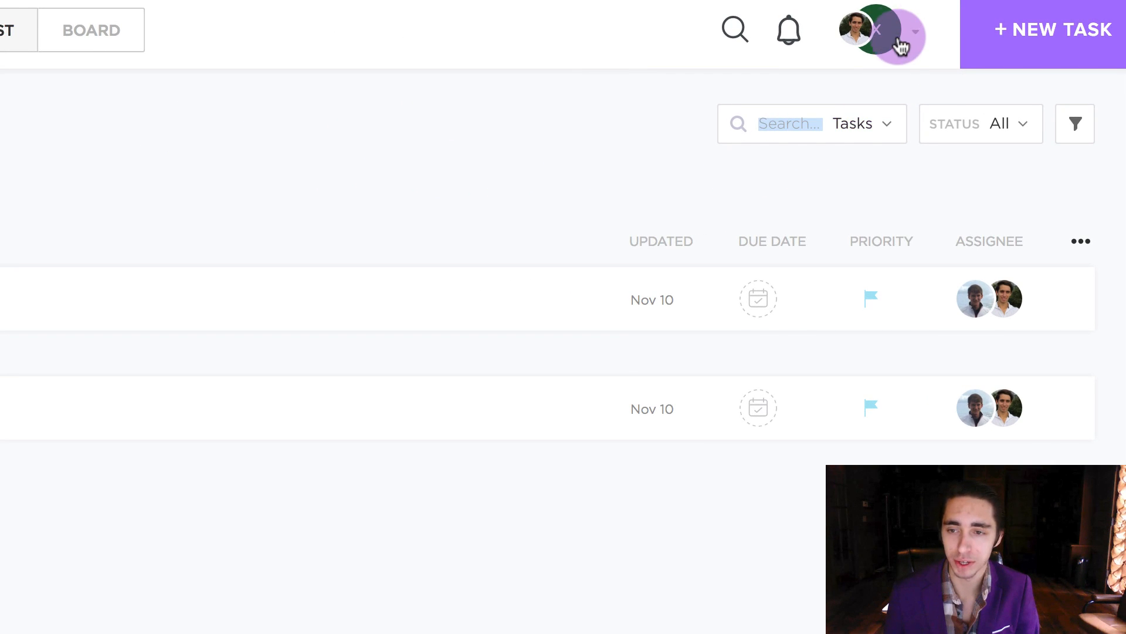
From the avatar menu's Settings, go to Teams and start adding a new team
{"action": "left_click", "coordinate": [898, 29]}
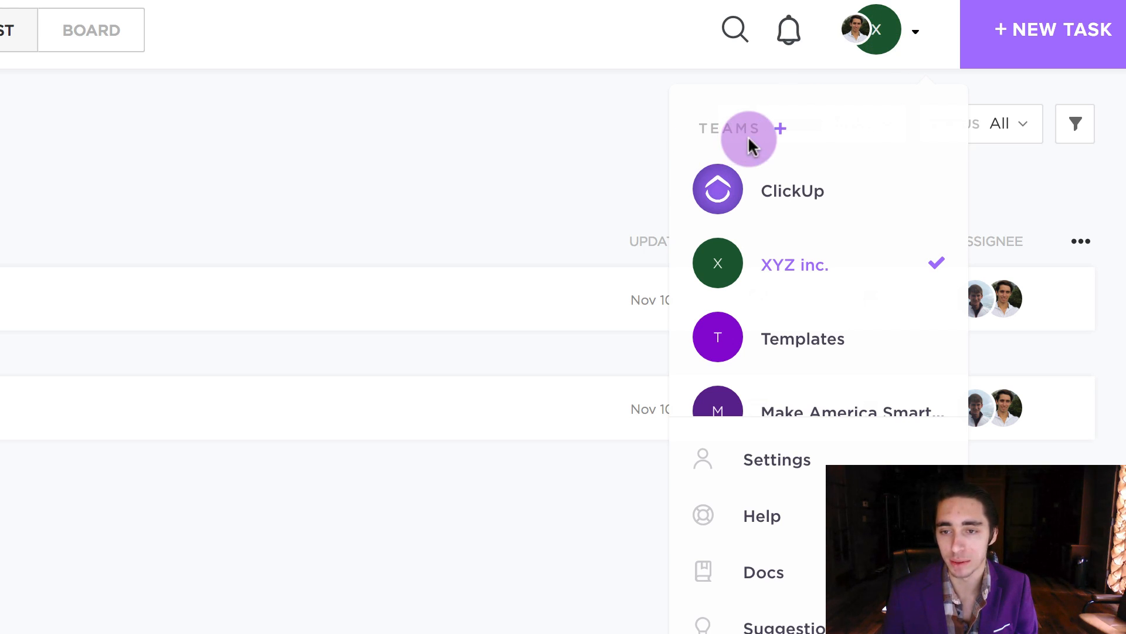
{"action": "left_click", "coordinate": [824, 452]}
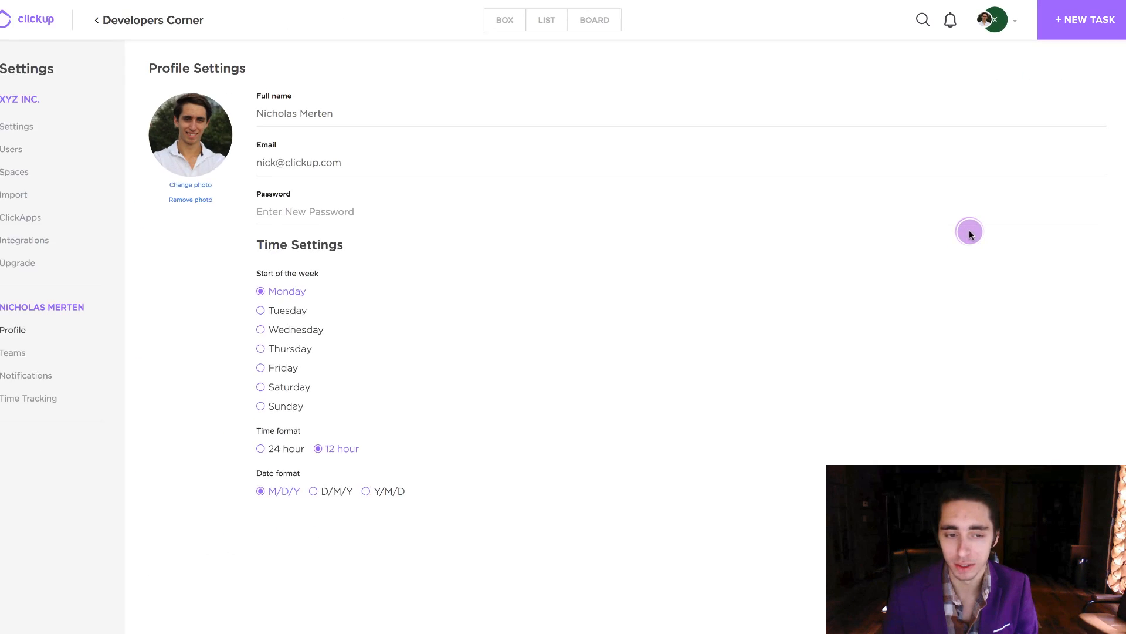
{"action": "left_click", "coordinate": [37, 347]}
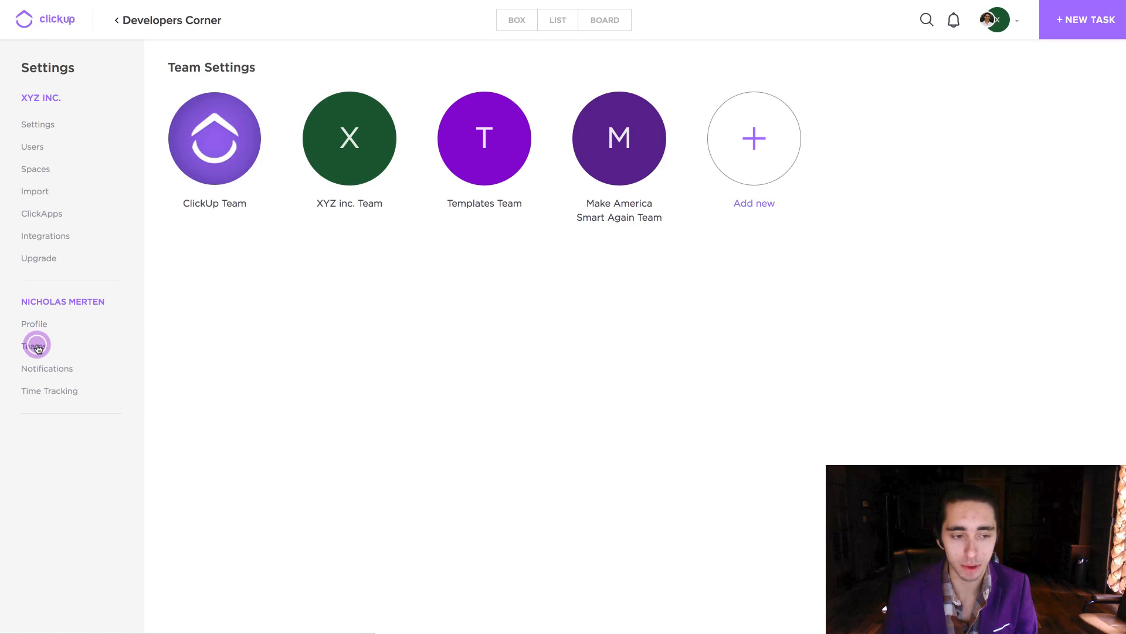
{"action": "left_click", "coordinate": [750, 168]}
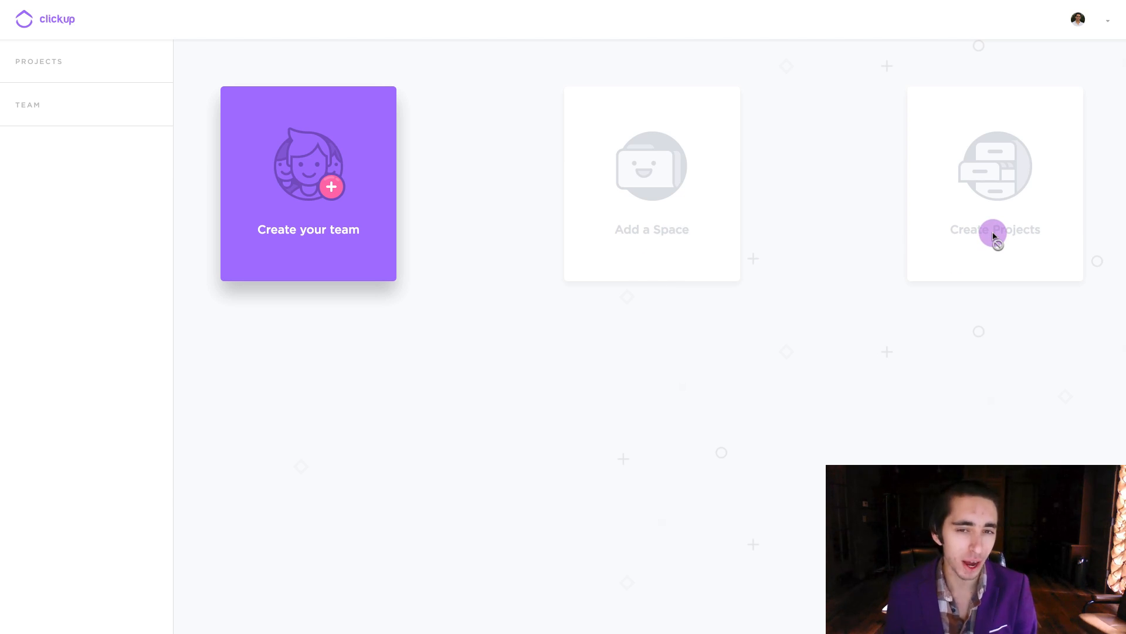
Name the new team 'Test Team' and add one member's e-mail address as an invitee
{"action": "left_click", "coordinate": [312, 226]}
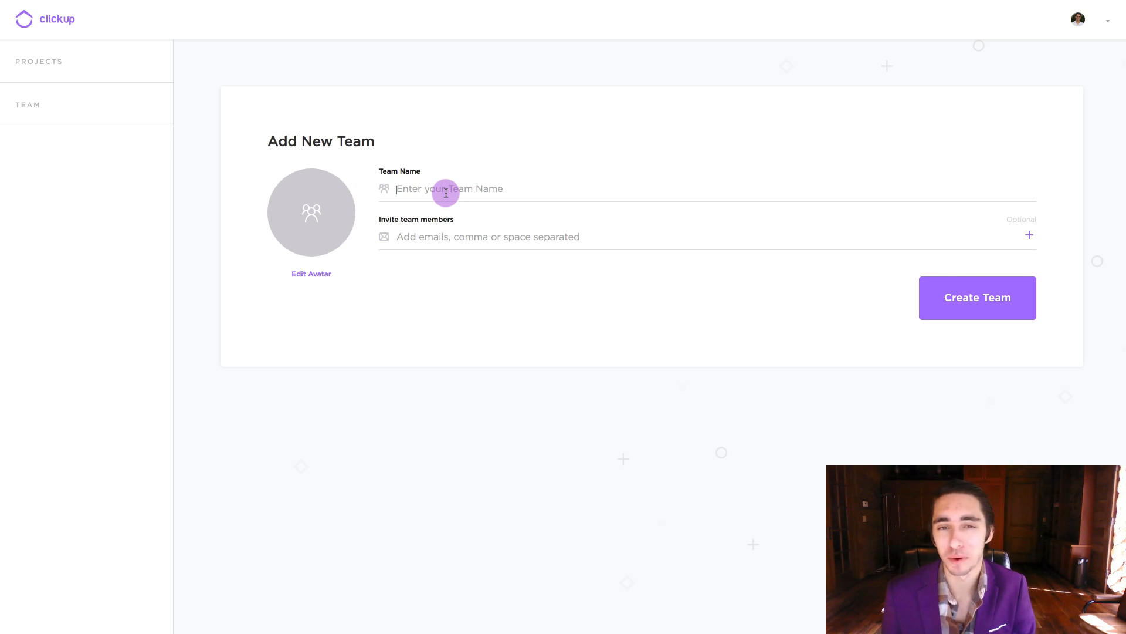
{"action": "left_click", "coordinate": [446, 193]}
{"action": "type", "text": "Test"}
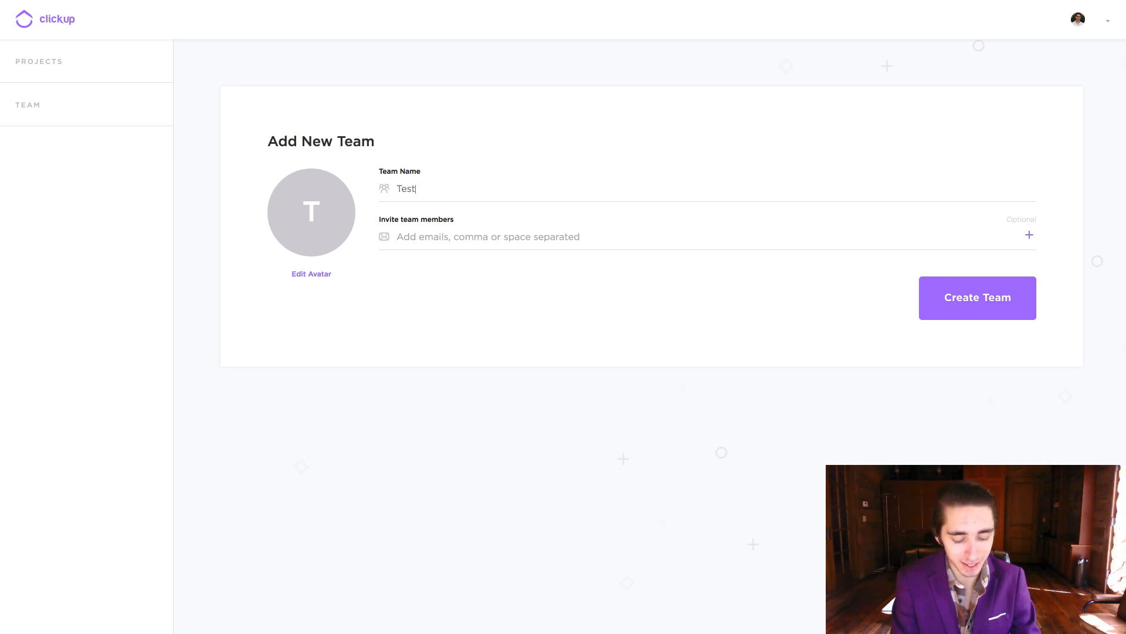
{"action": "type", "text": " Team"}
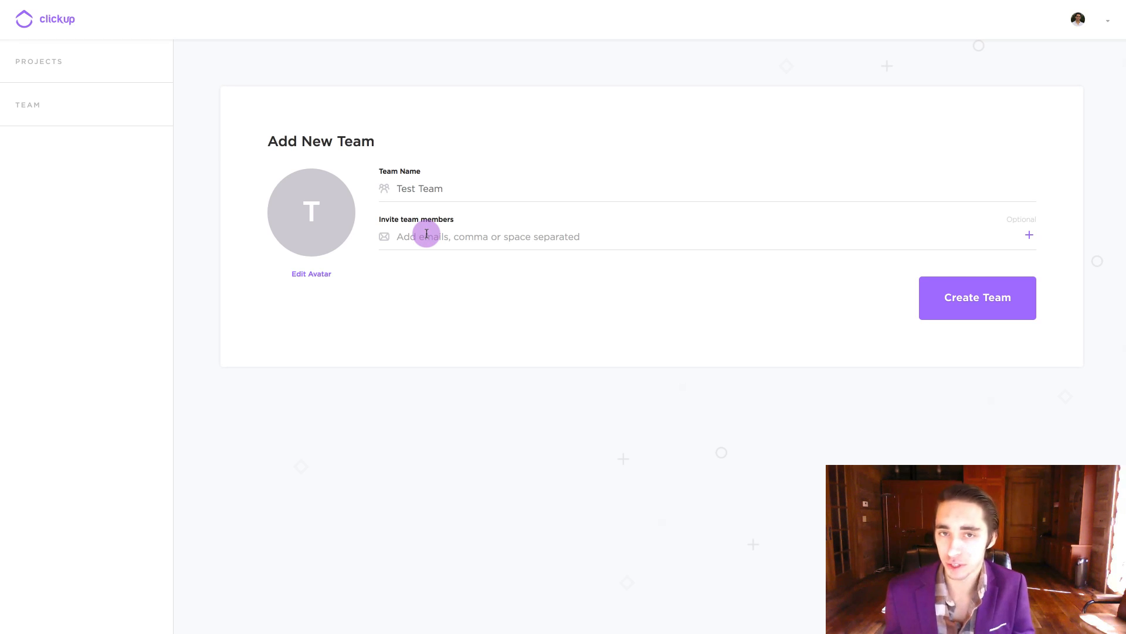
{"action": "left_click", "coordinate": [427, 234]}
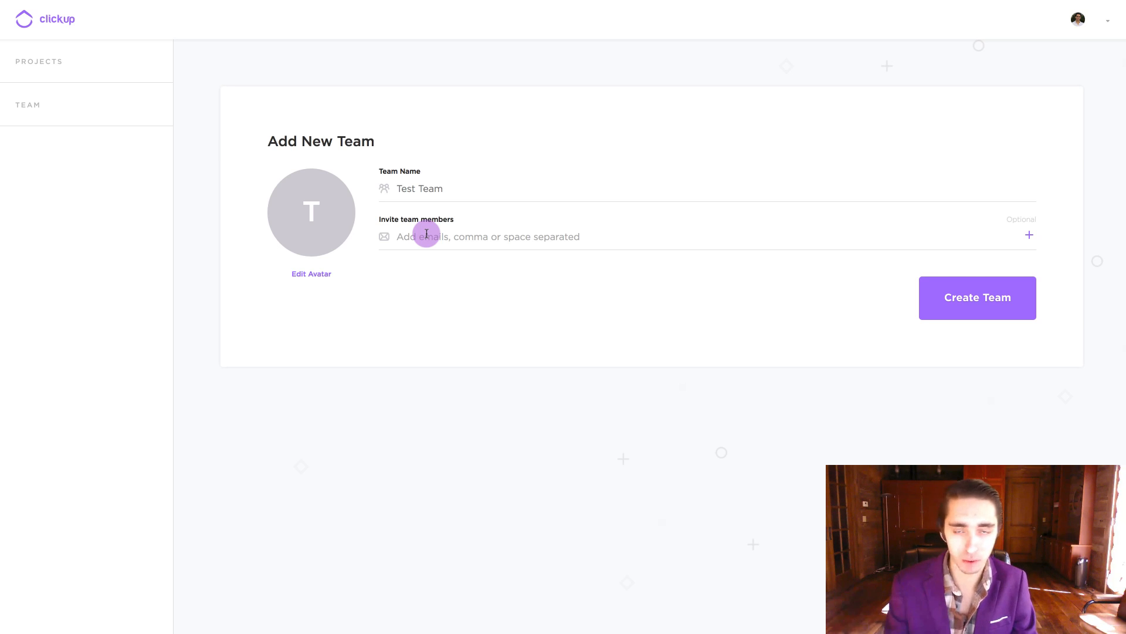
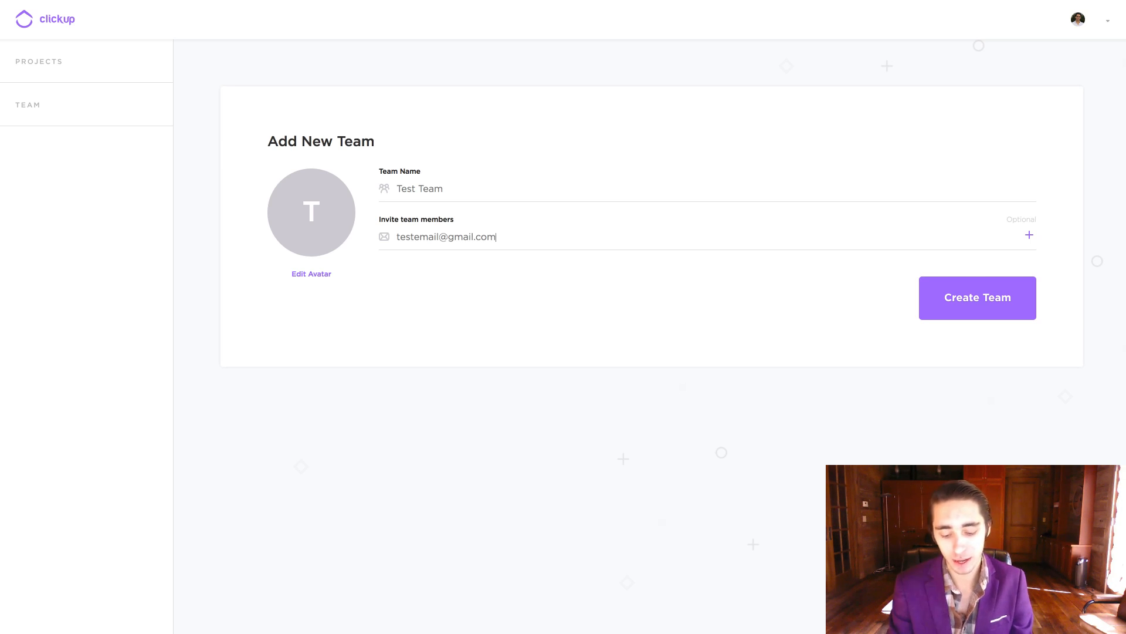
{"action": "key", "text": "Return"}
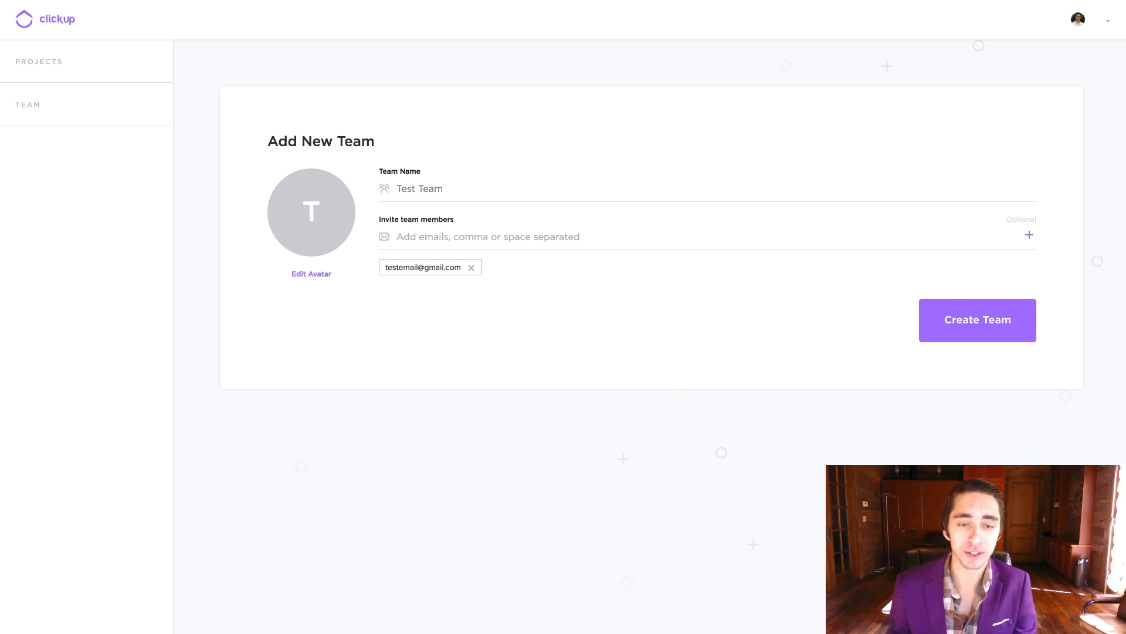
Change the team avatar colour from green to blue, then choose to add a custom avatar
{"action": "left_click", "coordinate": [412, 239]}
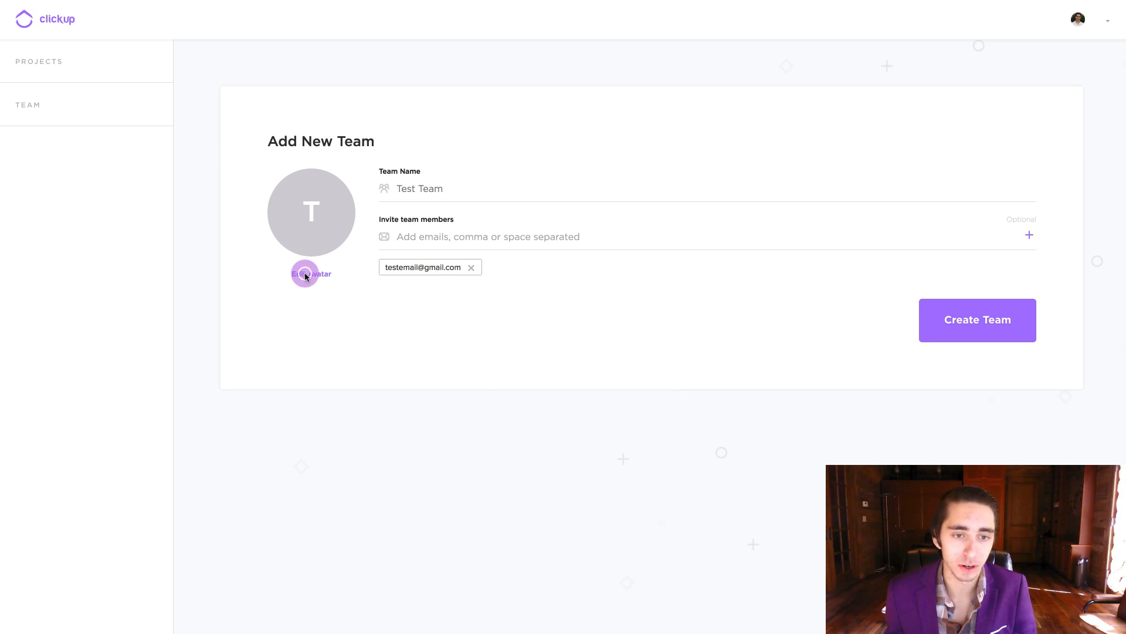
{"action": "left_click", "coordinate": [305, 273]}
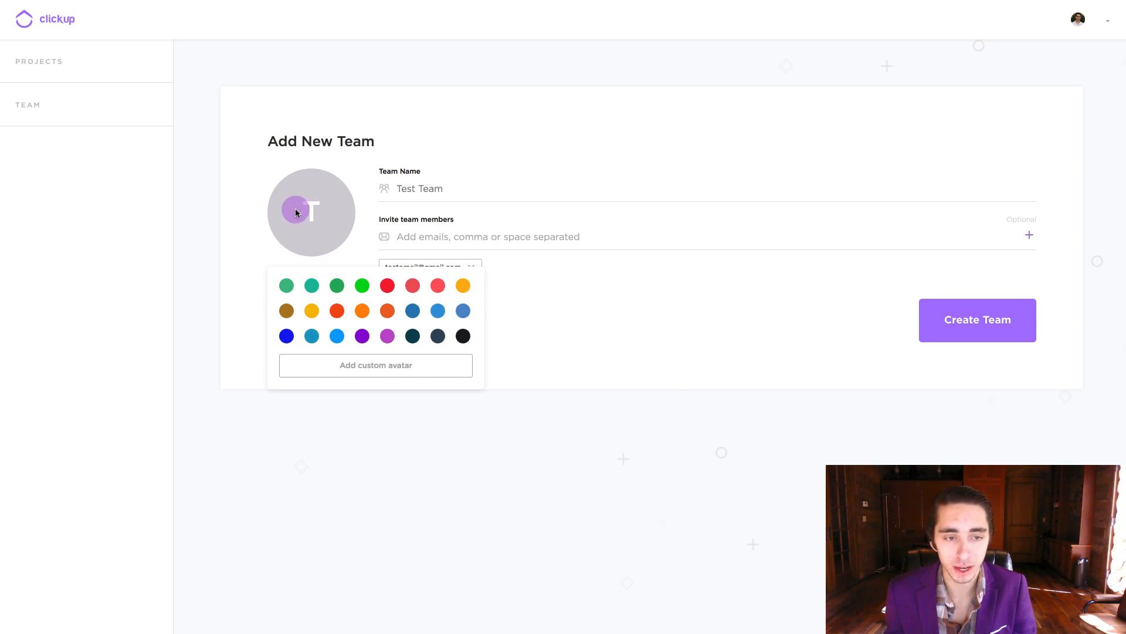
{"action": "left_click", "coordinate": [396, 193]}
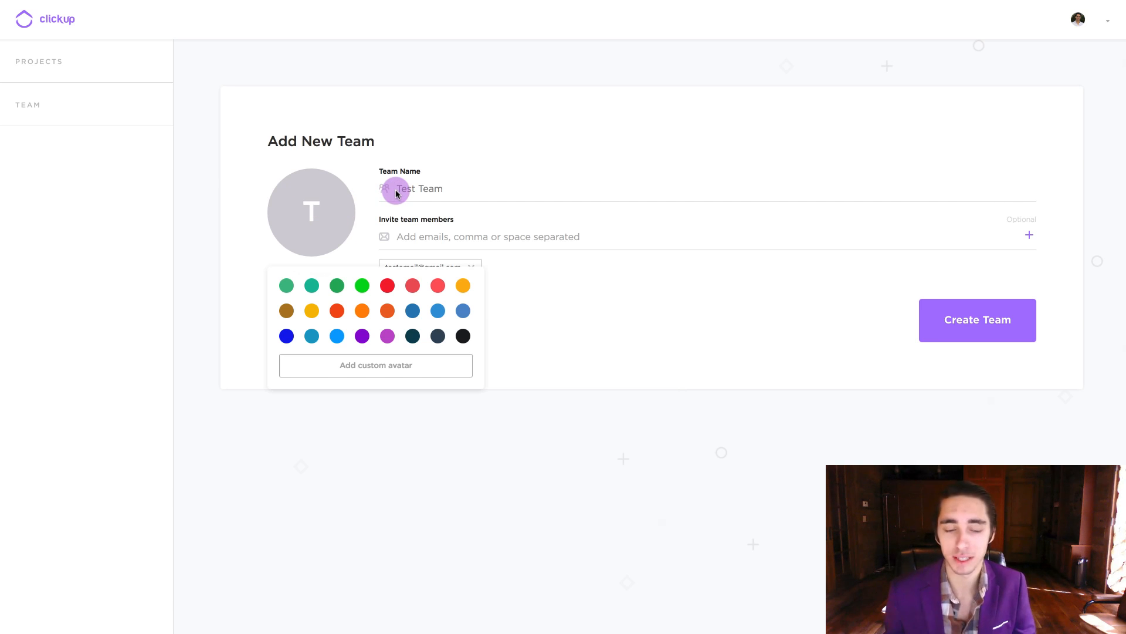
{"action": "left_click", "coordinate": [337, 286]}
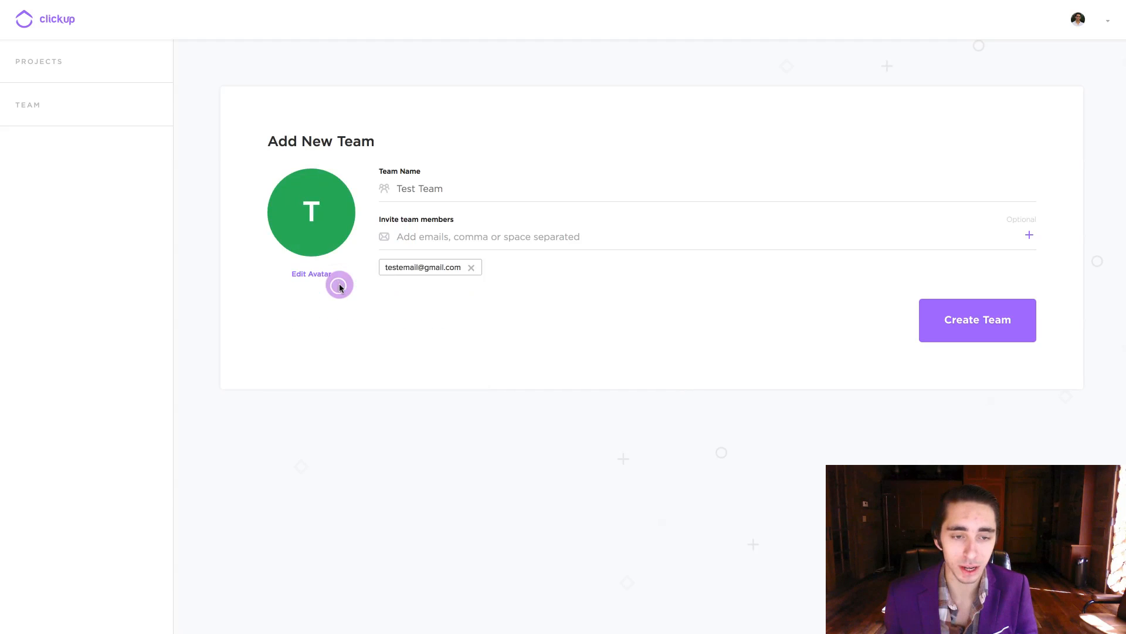
{"action": "left_click", "coordinate": [311, 274]}
{"action": "left_click", "coordinate": [408, 309]}
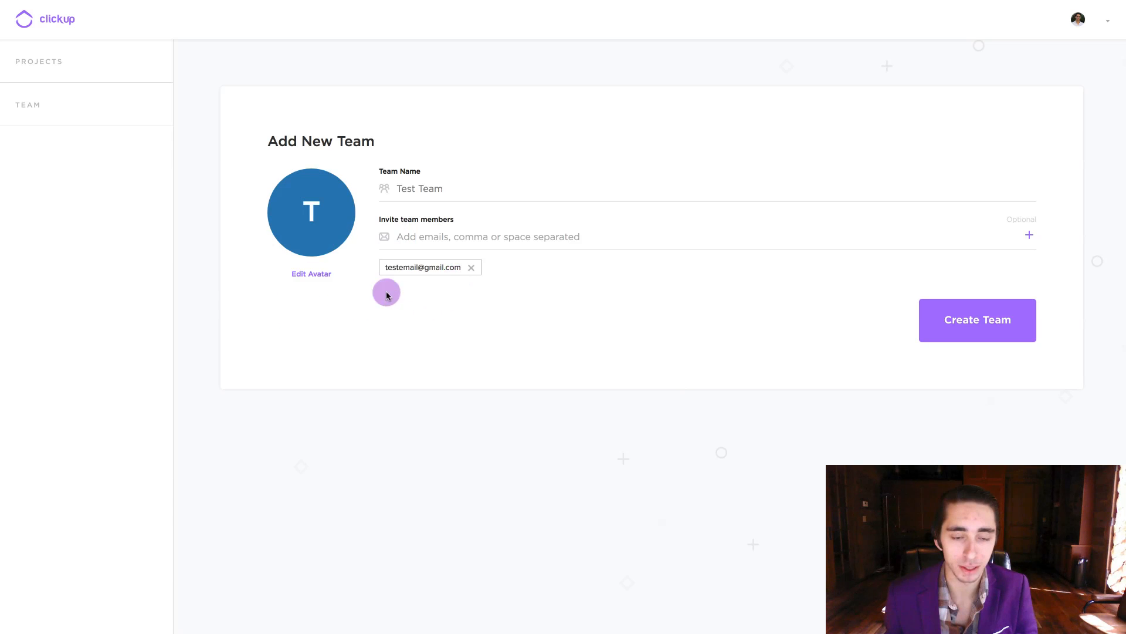
{"action": "left_click", "coordinate": [312, 274]}
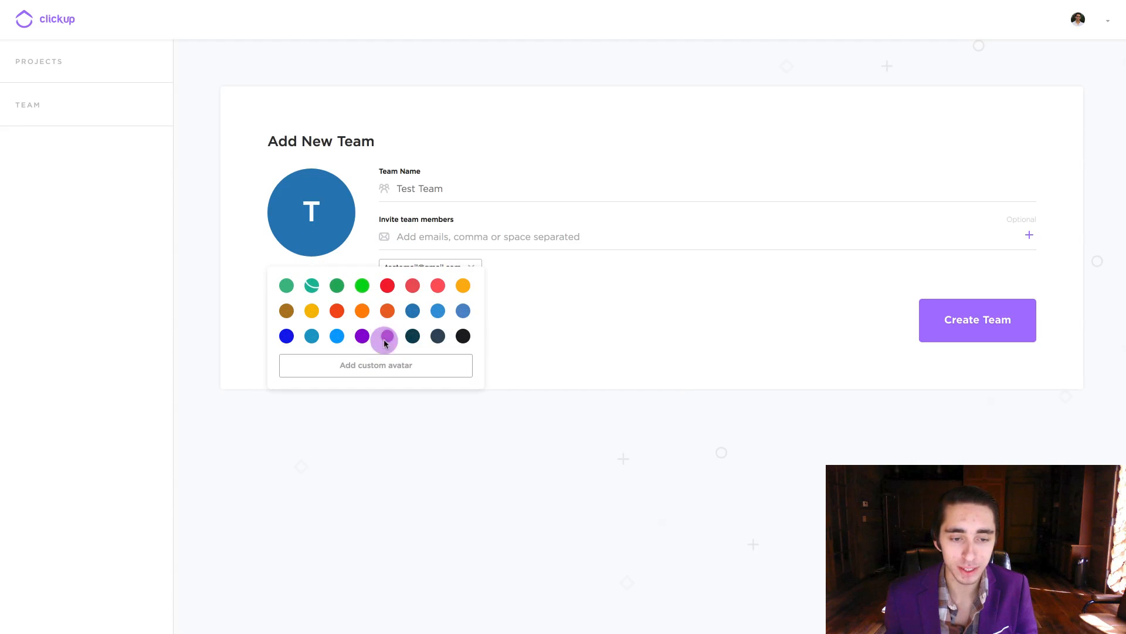
{"action": "left_click", "coordinate": [383, 364]}
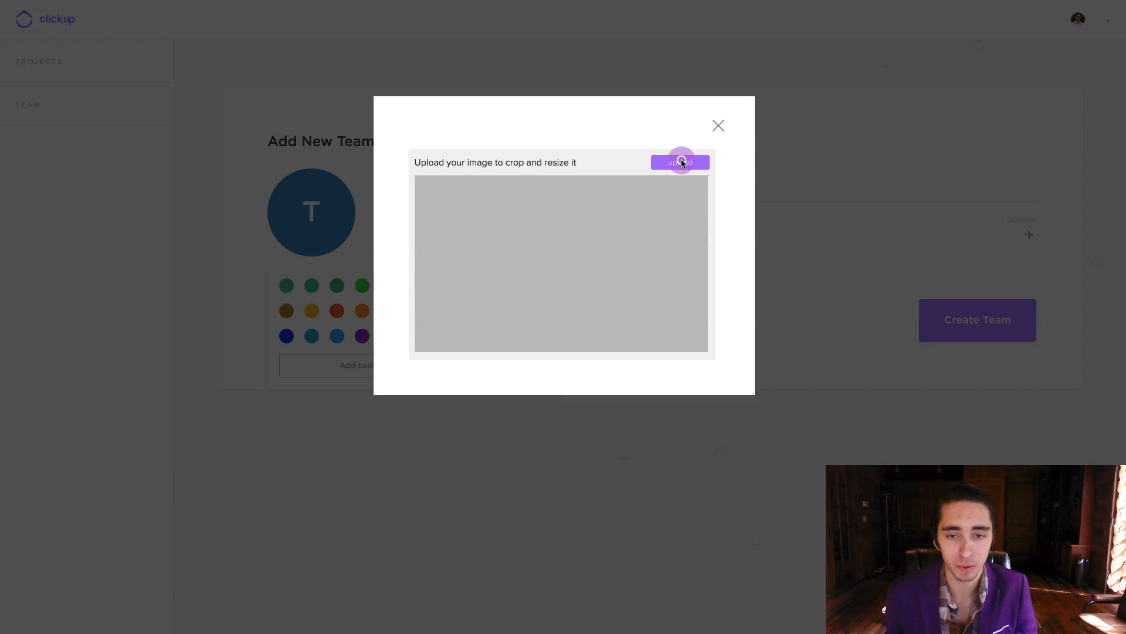
Upload rocky_mountains_513979.jpg, crop it around the mountain peak as the avatar, and create the team
{"action": "left_click", "coordinate": [681, 163]}
{"action": "scroll", "coordinate": [528, 96], "scroll_direction": "down", "scroll_amount": 5}
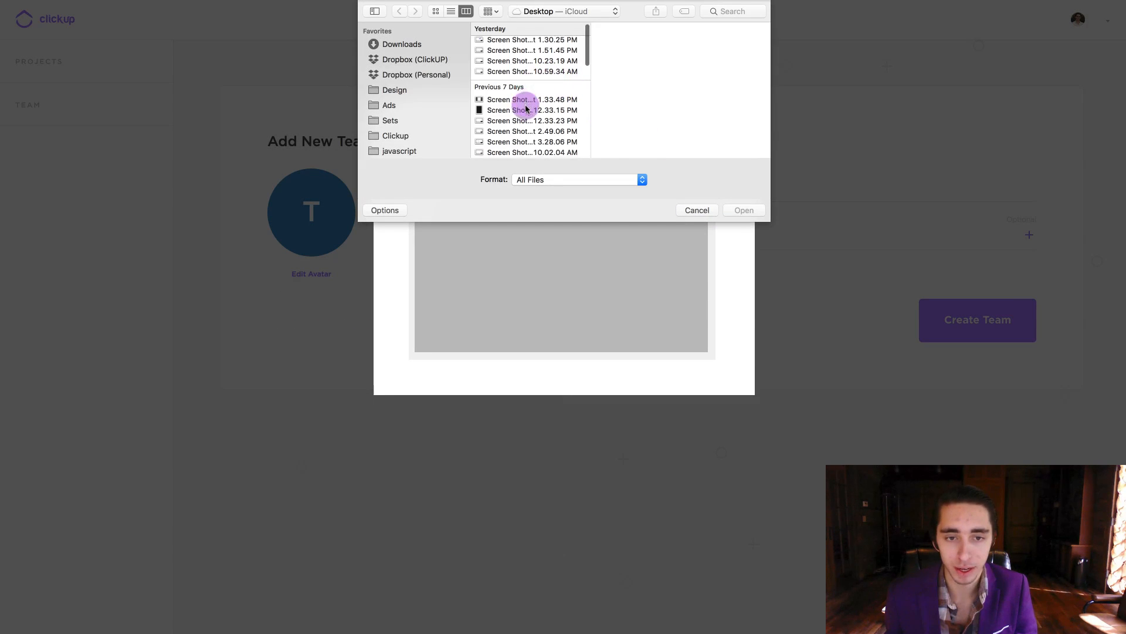
{"action": "left_click", "coordinate": [516, 58]}
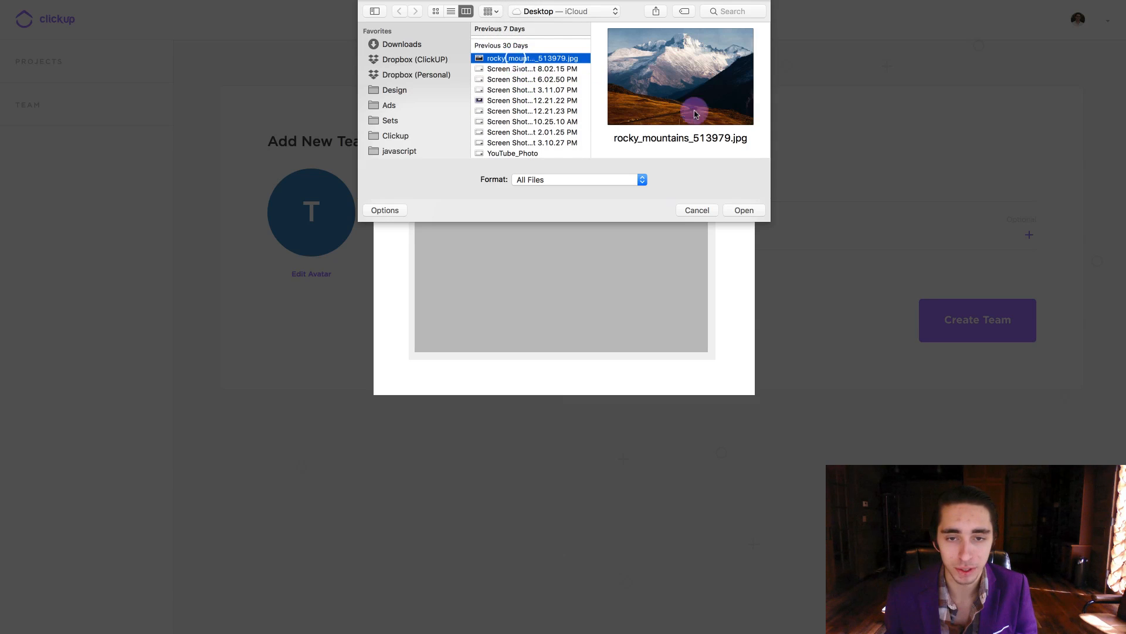
{"action": "left_click", "coordinate": [741, 212]}
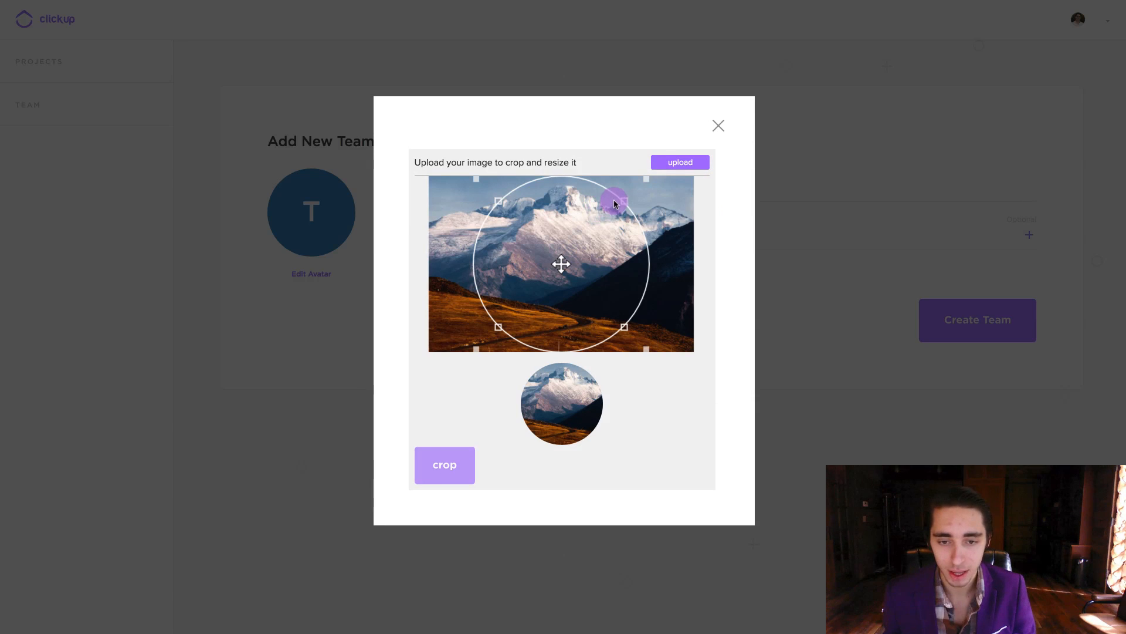
{"action": "mouse_move", "coordinate": [626, 203]}
{"action": "left_mouse_down"}
{"action": "mouse_move", "coordinate": [574, 245]}
{"action": "mouse_move", "coordinate": [629, 197]}
{"action": "left_mouse_up"}
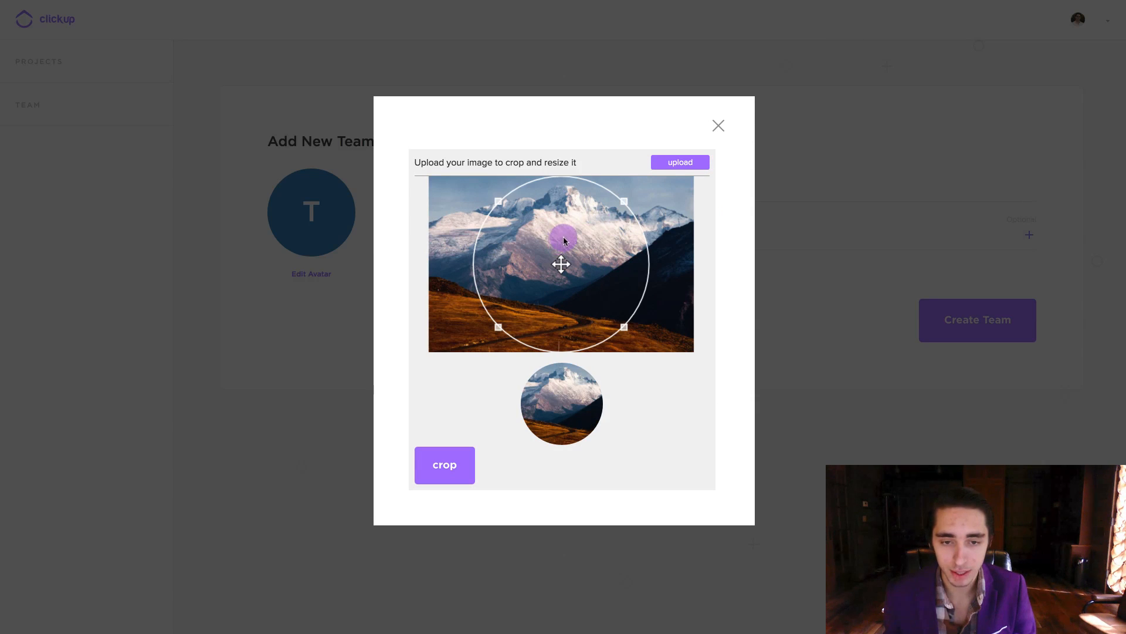
{"action": "left_click_drag", "start_coordinate": [564, 252], "coordinate": [567, 252]}
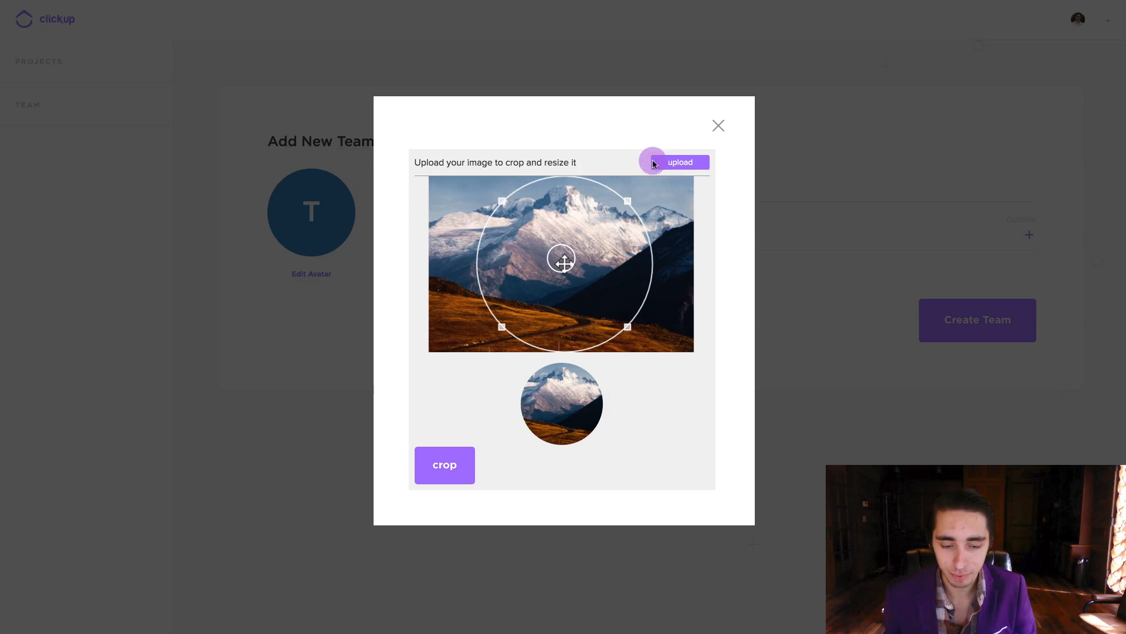
{"action": "left_click", "coordinate": [445, 466]}
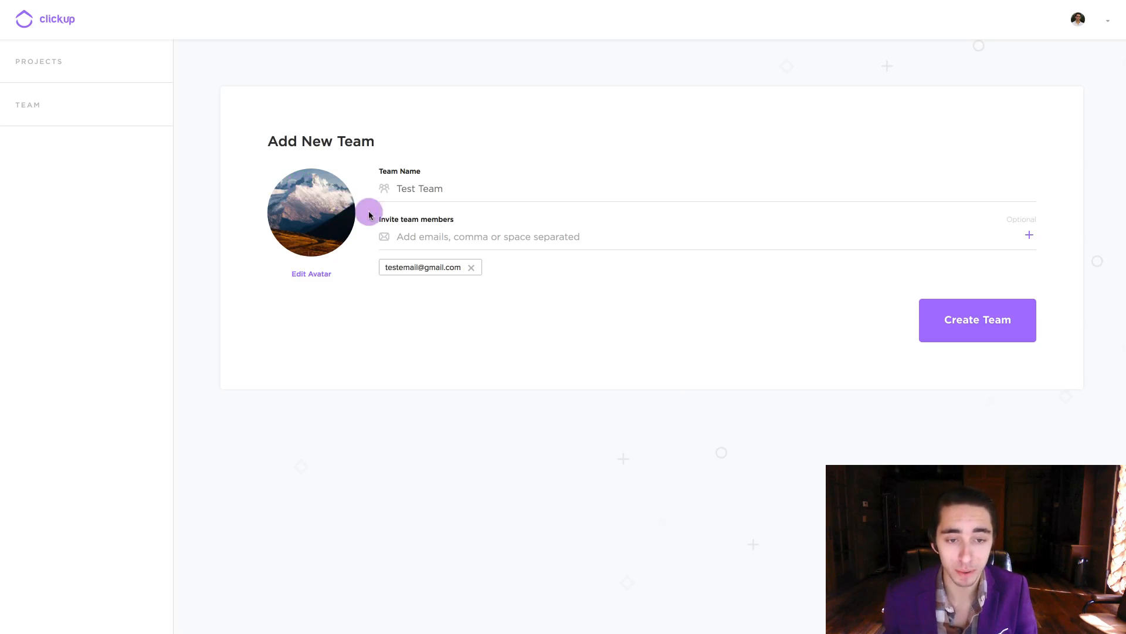
{"action": "left_click", "coordinate": [986, 320]}
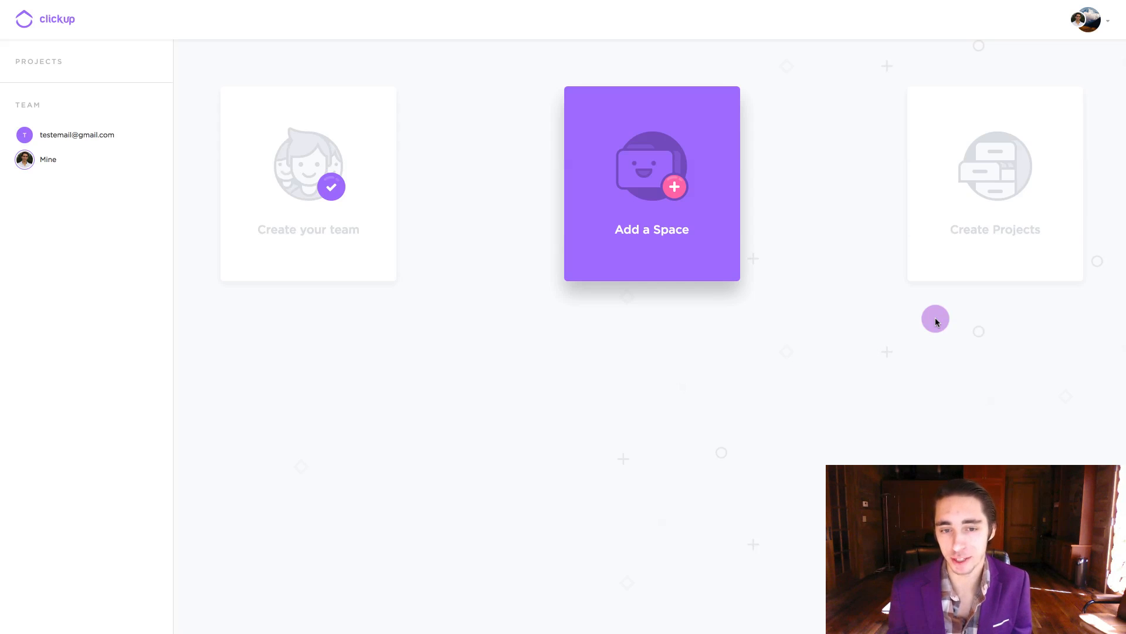
Start the Add a Space step from the onboarding page
{"action": "left_click", "coordinate": [664, 189]}
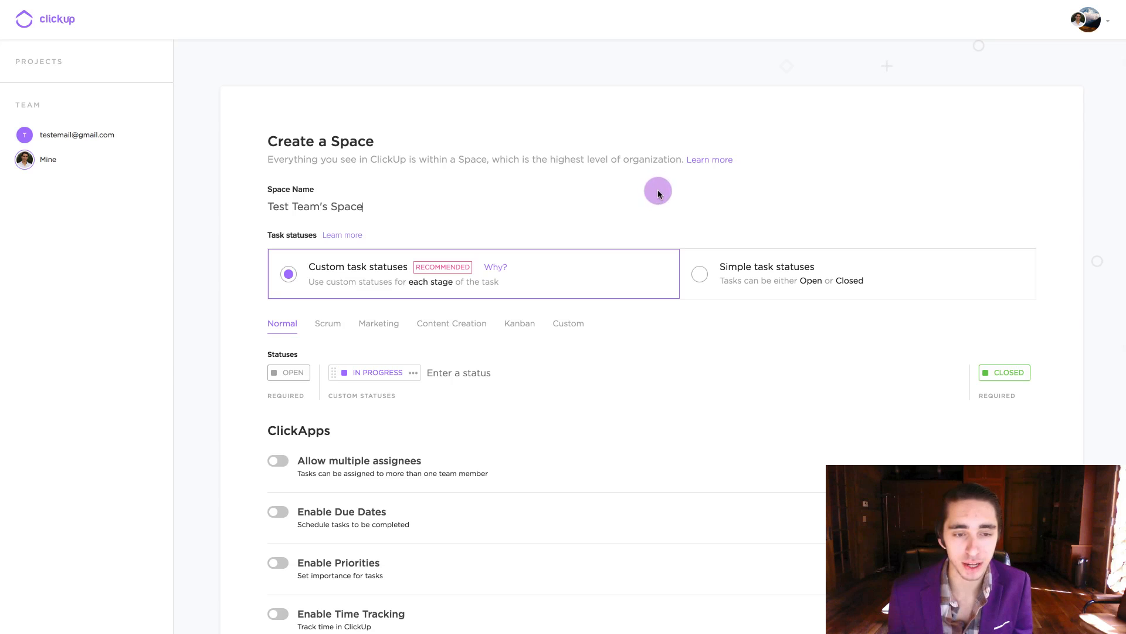
Keep the default Space name 'Test Team's Space'
{"action": "triple_click", "coordinate": [350, 205]}
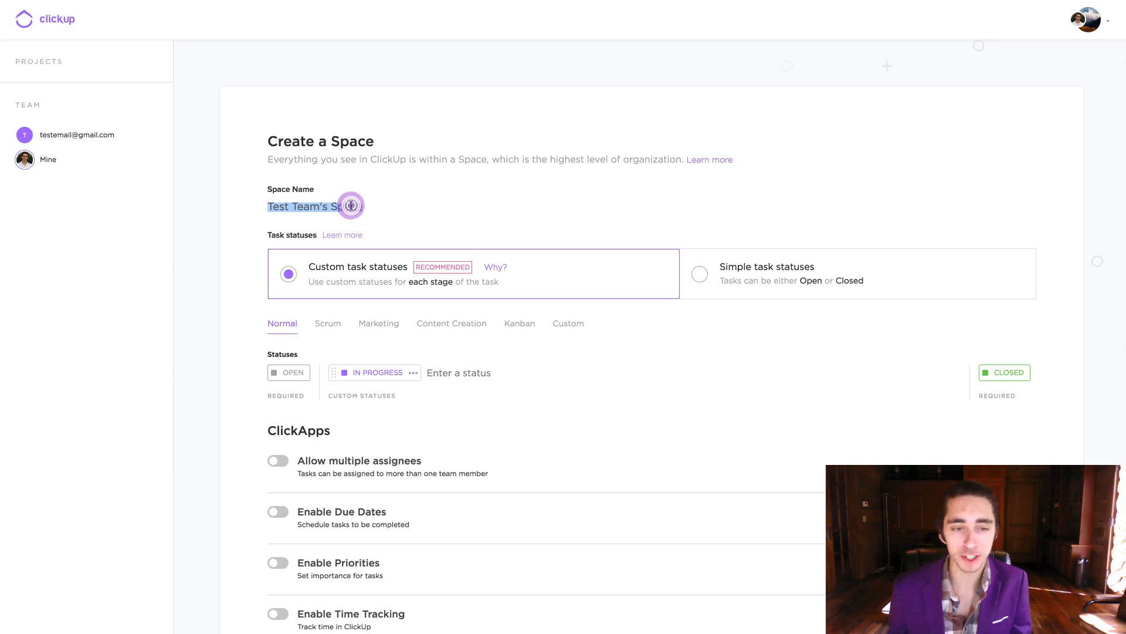
{"action": "left_click", "coordinate": [245, 216]}
{"action": "scroll", "coordinate": [247, 211], "scroll_direction": "down", "scroll_amount": 2}
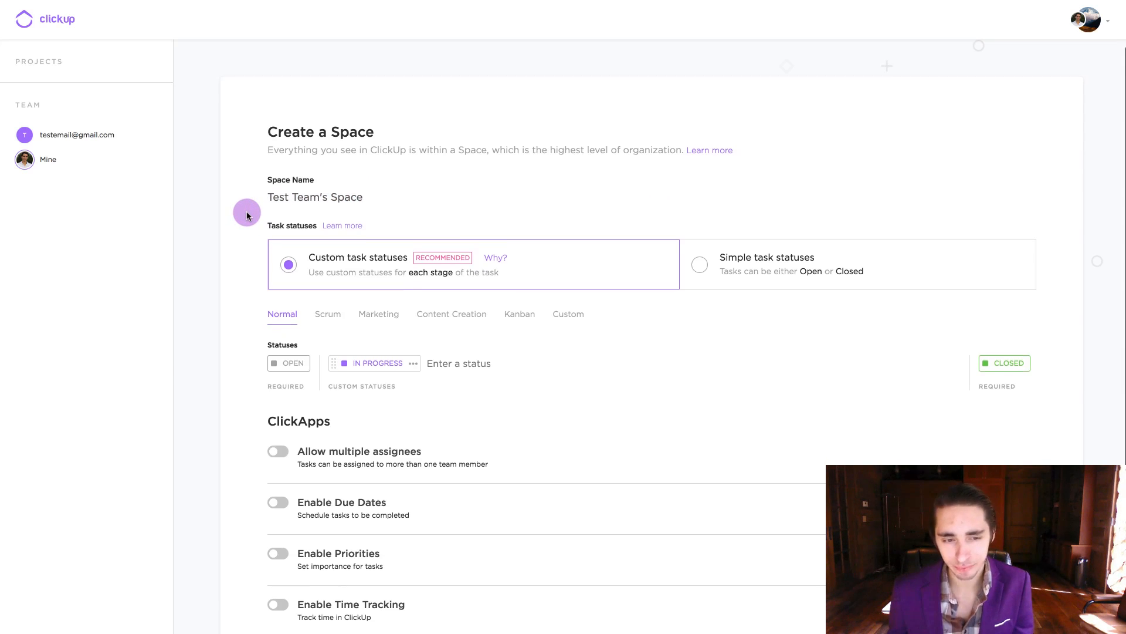
{"action": "scroll", "coordinate": [245, 205], "scroll_direction": "down", "scroll_amount": 3}
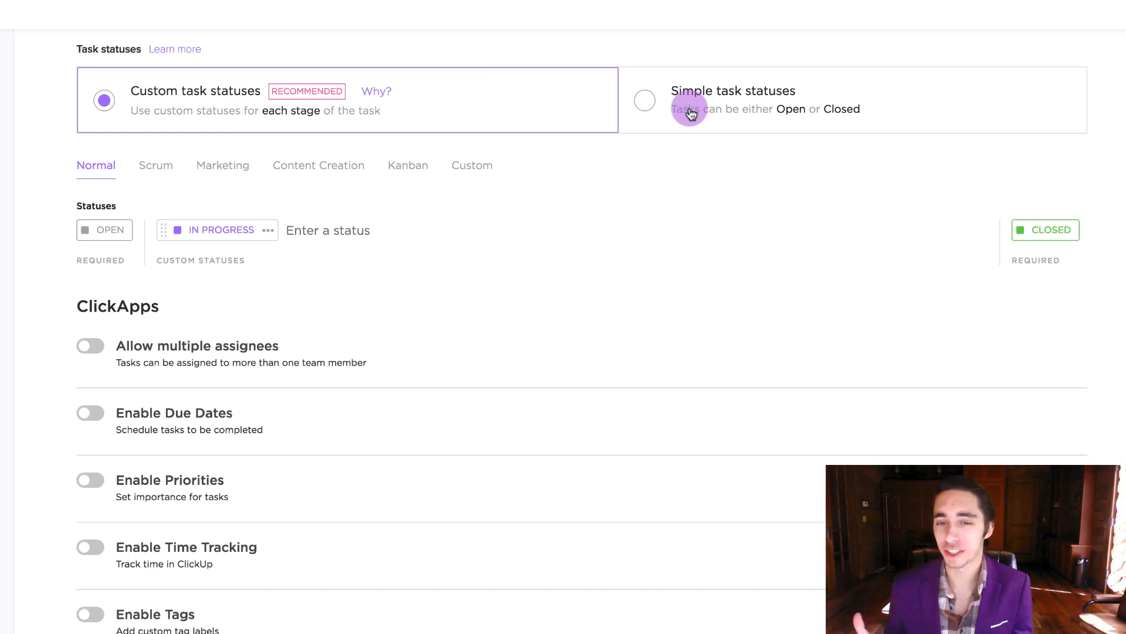
Switch to custom task statuses, preview the template sets, and settle on the Normal set
{"action": "left_click", "coordinate": [644, 101]}
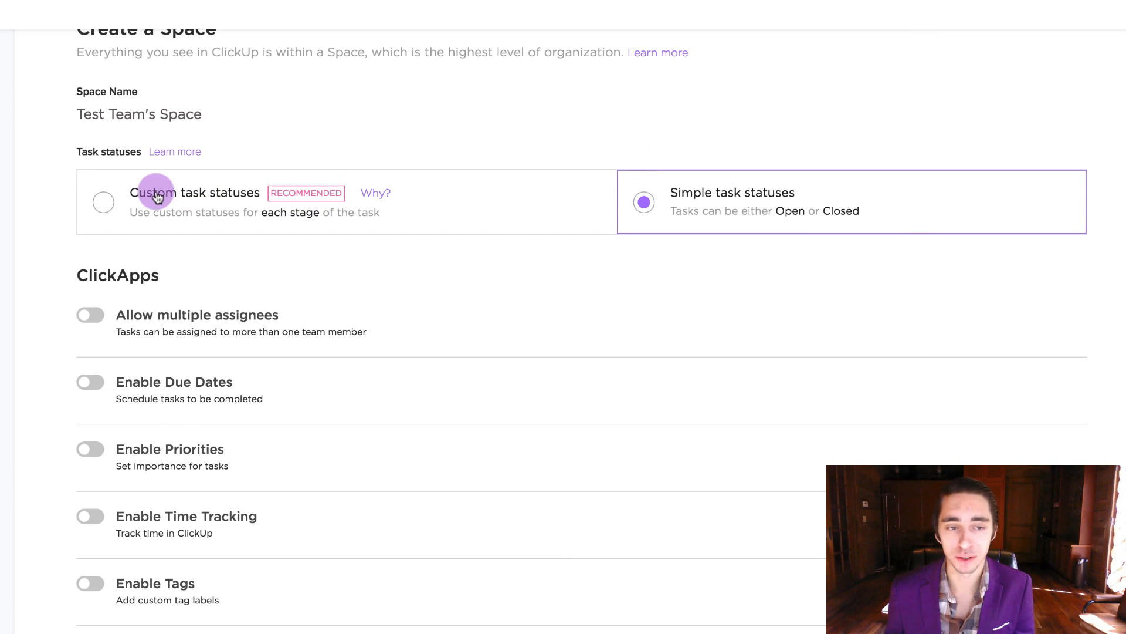
{"action": "left_click", "coordinate": [104, 198]}
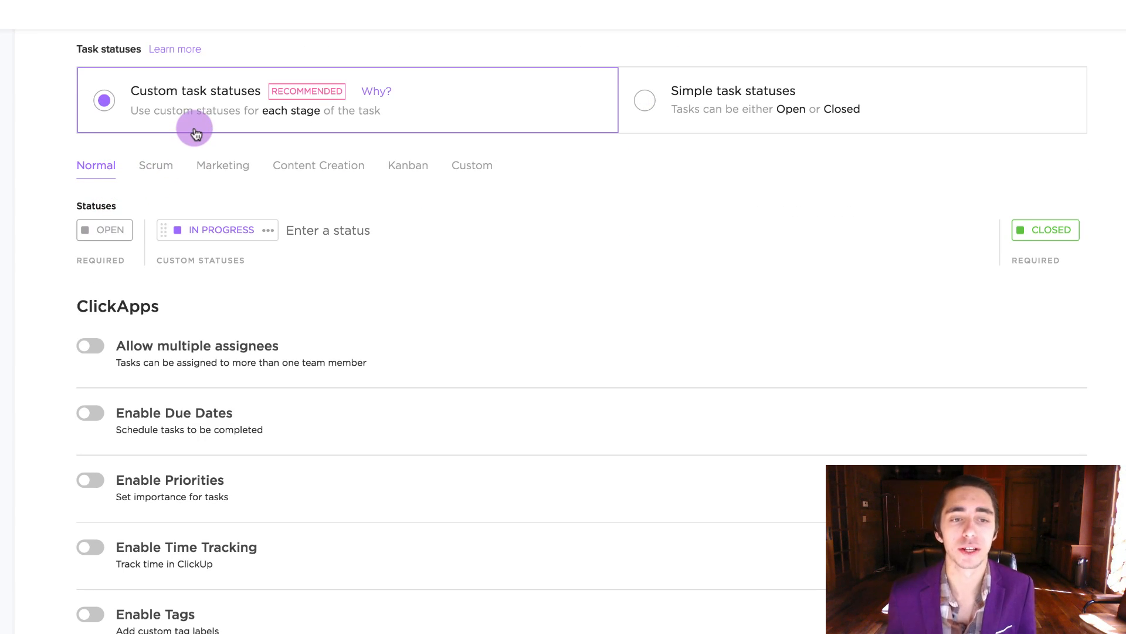
{"action": "left_click", "coordinate": [157, 166]}
{"action": "left_click", "coordinate": [221, 168]}
{"action": "left_click", "coordinate": [322, 166]}
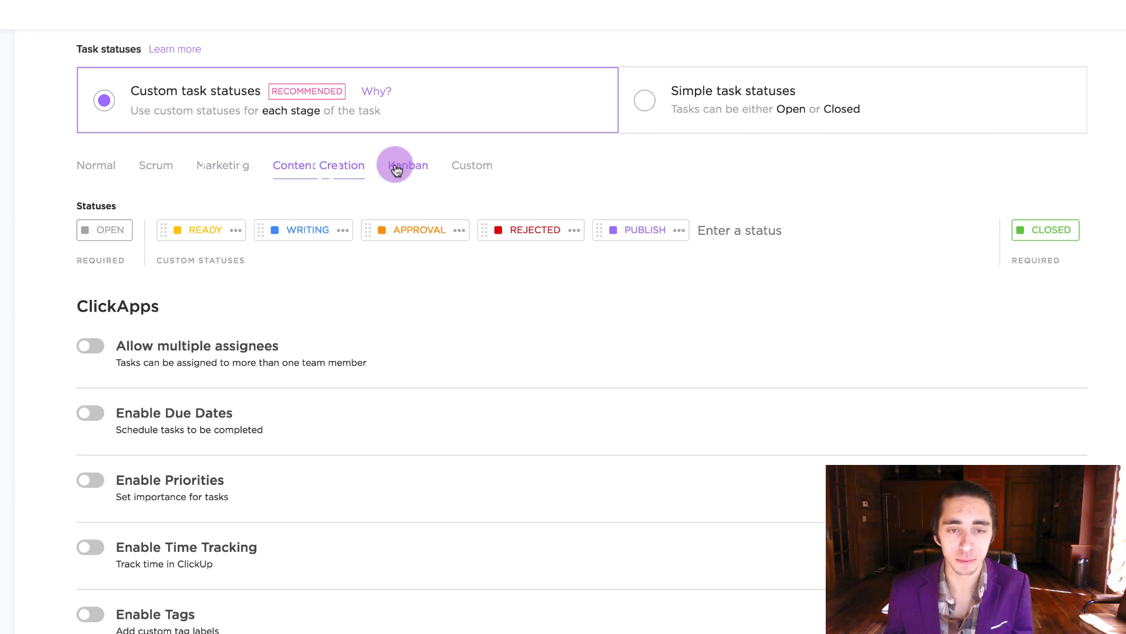
{"action": "left_click", "coordinate": [396, 169]}
{"action": "left_click", "coordinate": [322, 166]}
{"action": "left_click", "coordinate": [203, 232]}
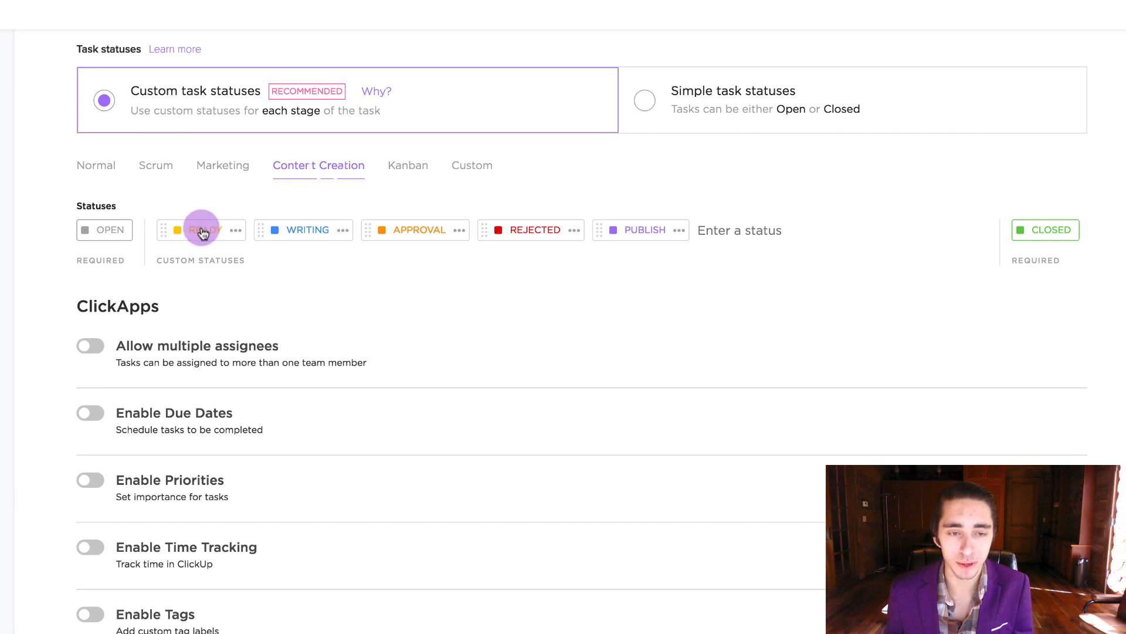
{"action": "left_click", "coordinate": [460, 168]}
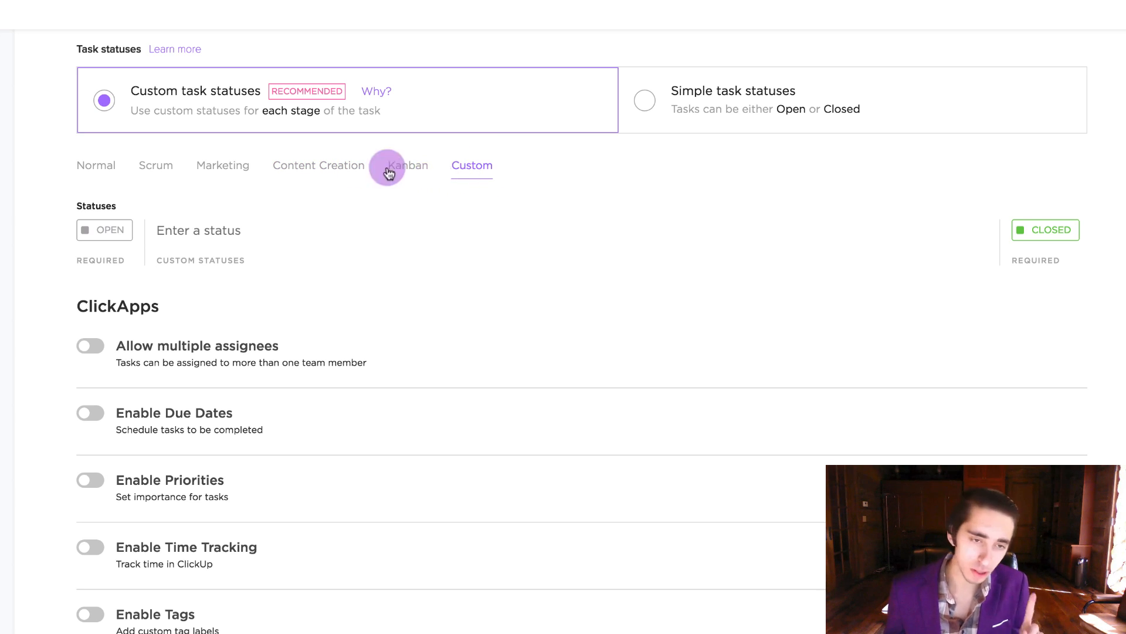
{"action": "left_click", "coordinate": [229, 170]}
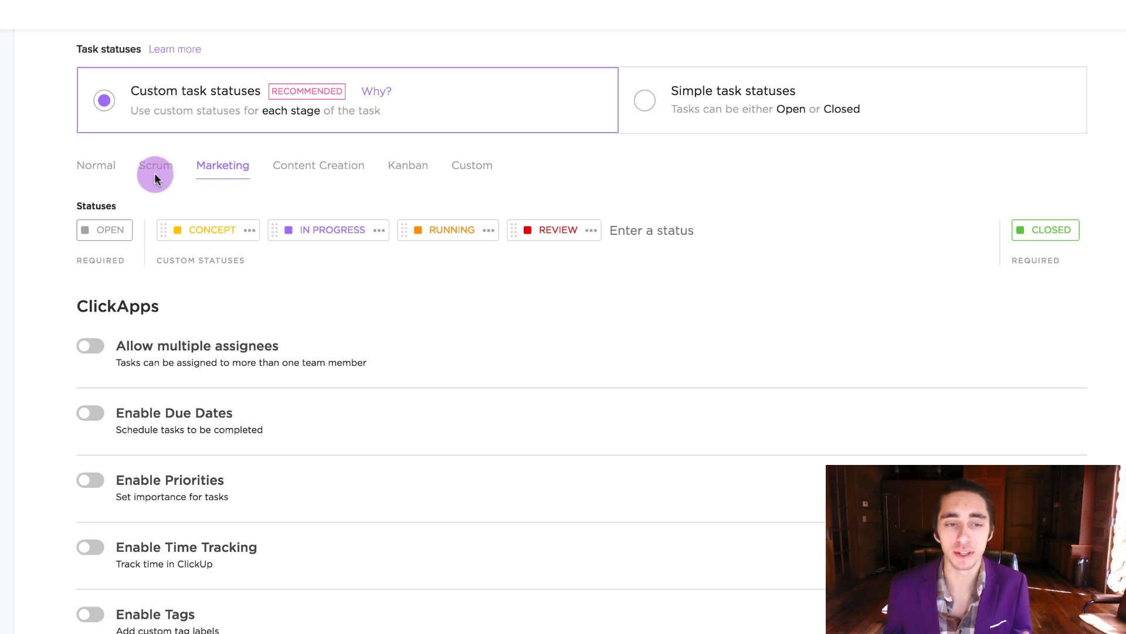
{"action": "left_click", "coordinate": [85, 172]}
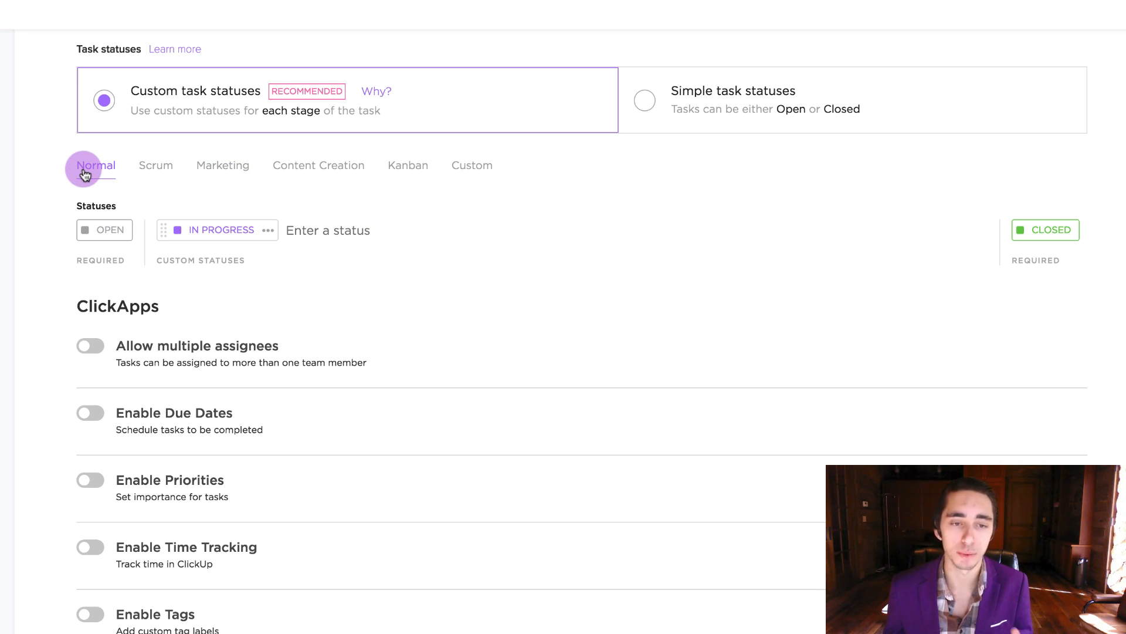
Add a new IN REVIEW status with a light mint colour
{"action": "left_click", "coordinate": [325, 232]}
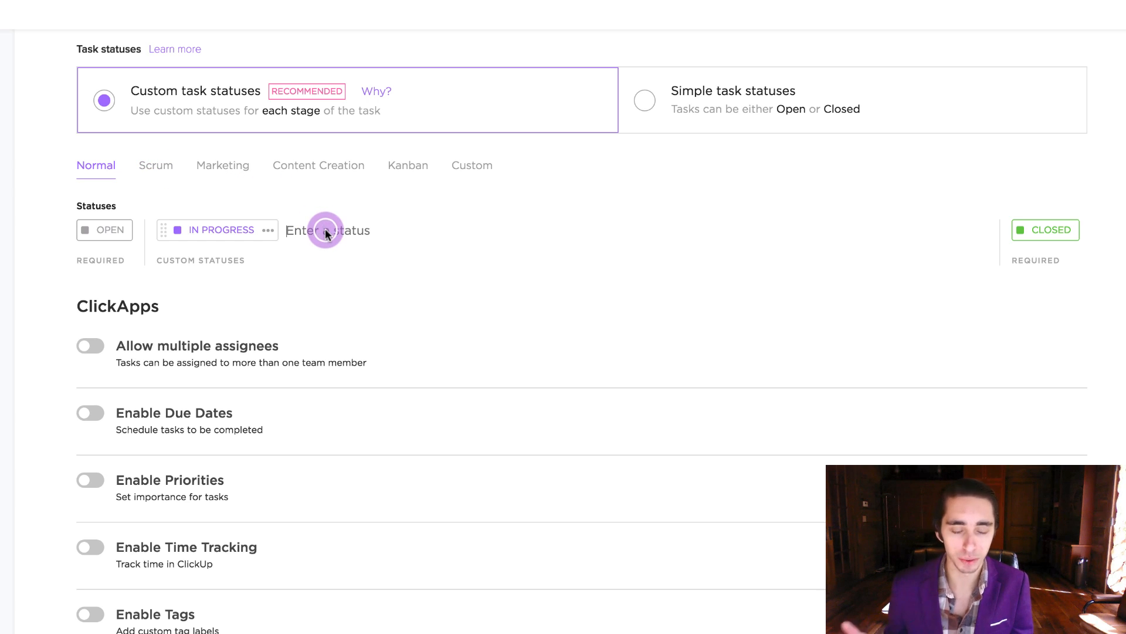
{"action": "type", "text": "IN REVIE"}
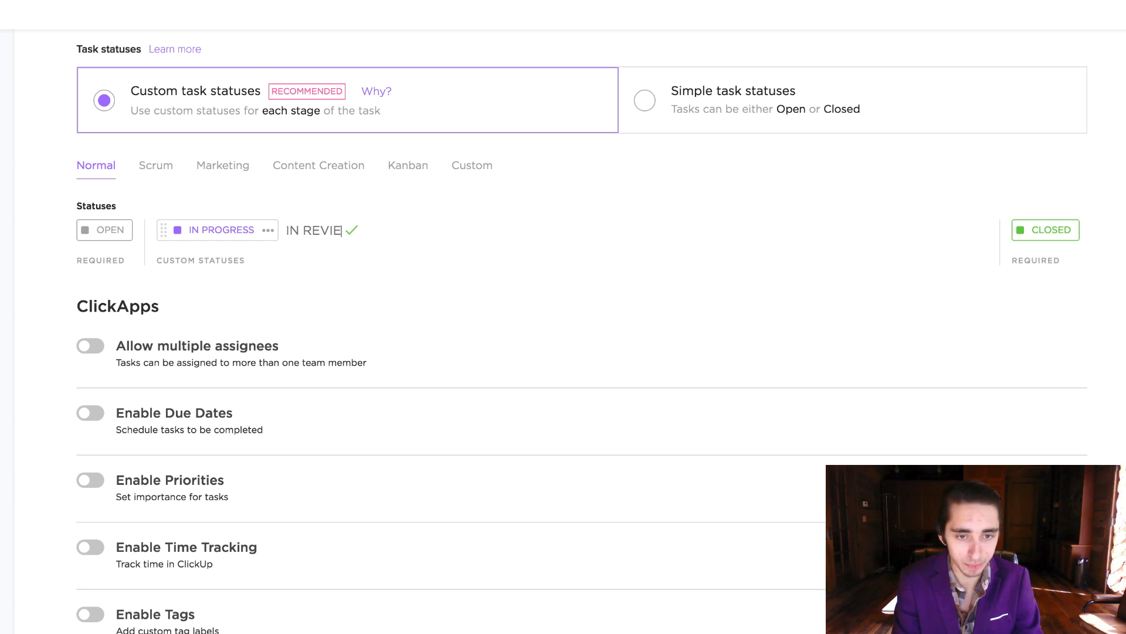
{"action": "type", "text": "W"}
{"action": "key", "text": "Return"}
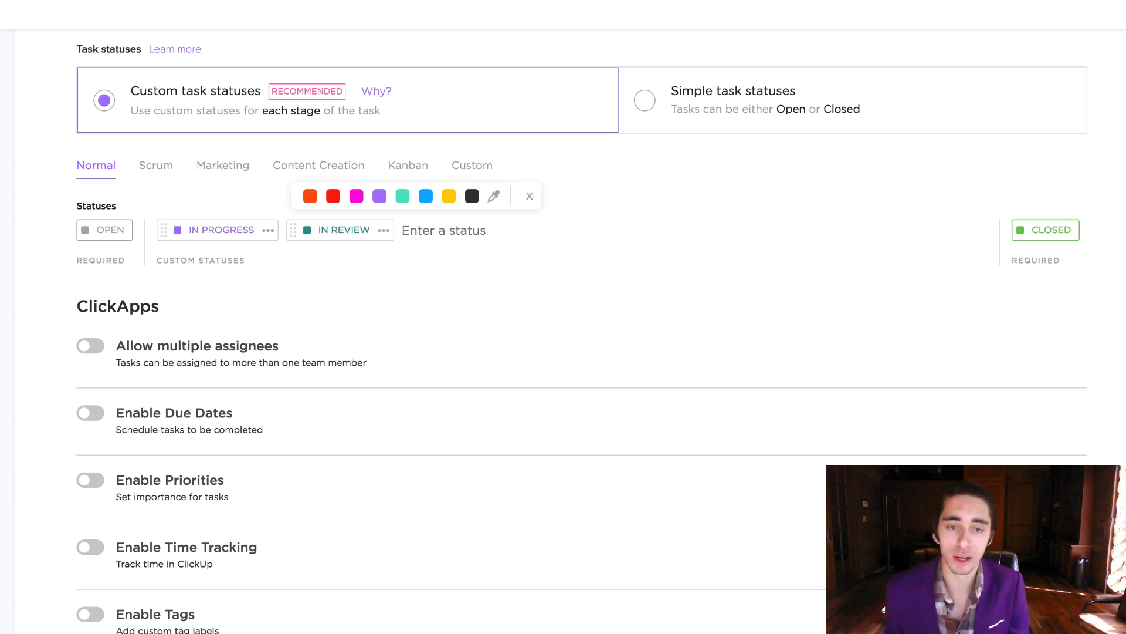
{"action": "left_click", "coordinate": [403, 200]}
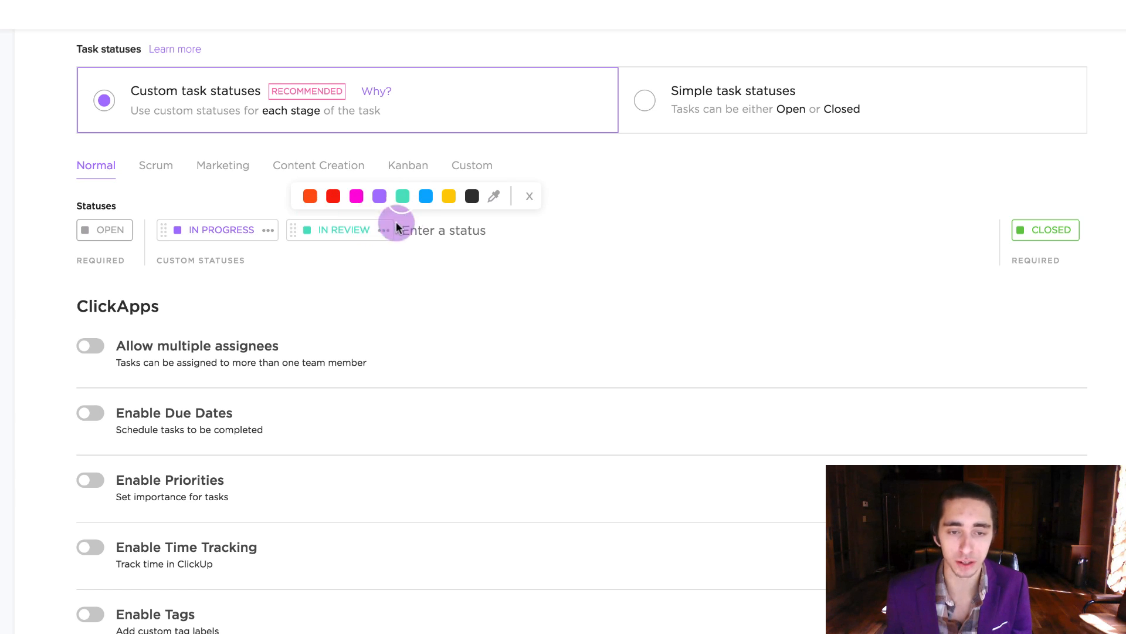
{"action": "left_click", "coordinate": [385, 256]}
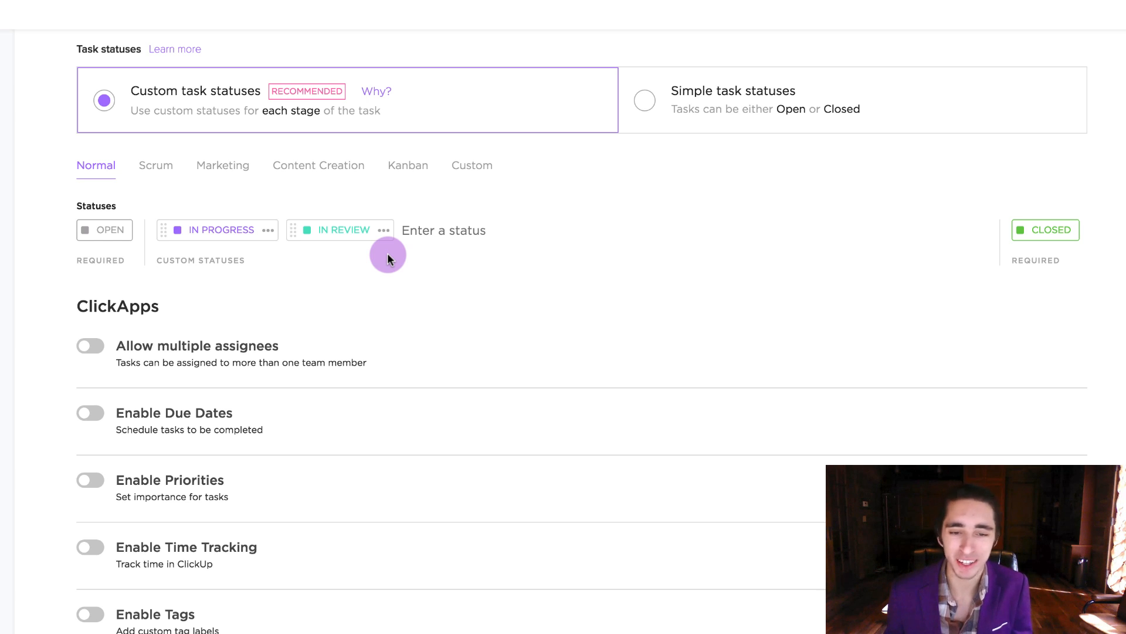
Enable the multiple assignees, due dates, priorities and time tracking ClickApps
{"action": "scroll", "coordinate": [387, 257], "scroll_direction": "down", "scroll_amount": 8}
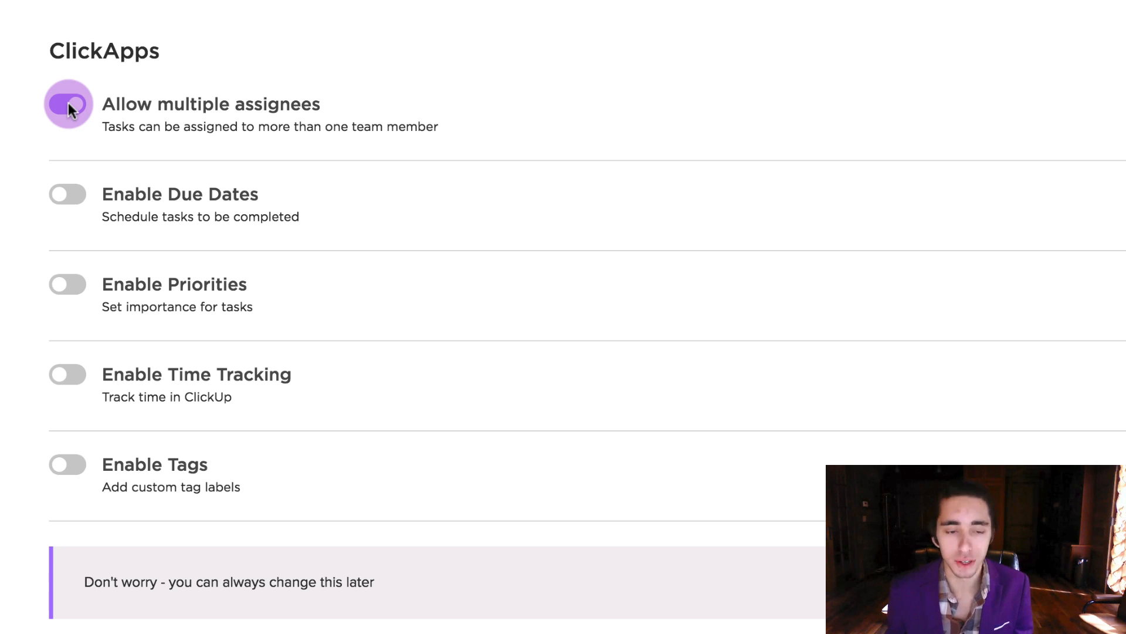
{"action": "left_click", "coordinate": [73, 191]}
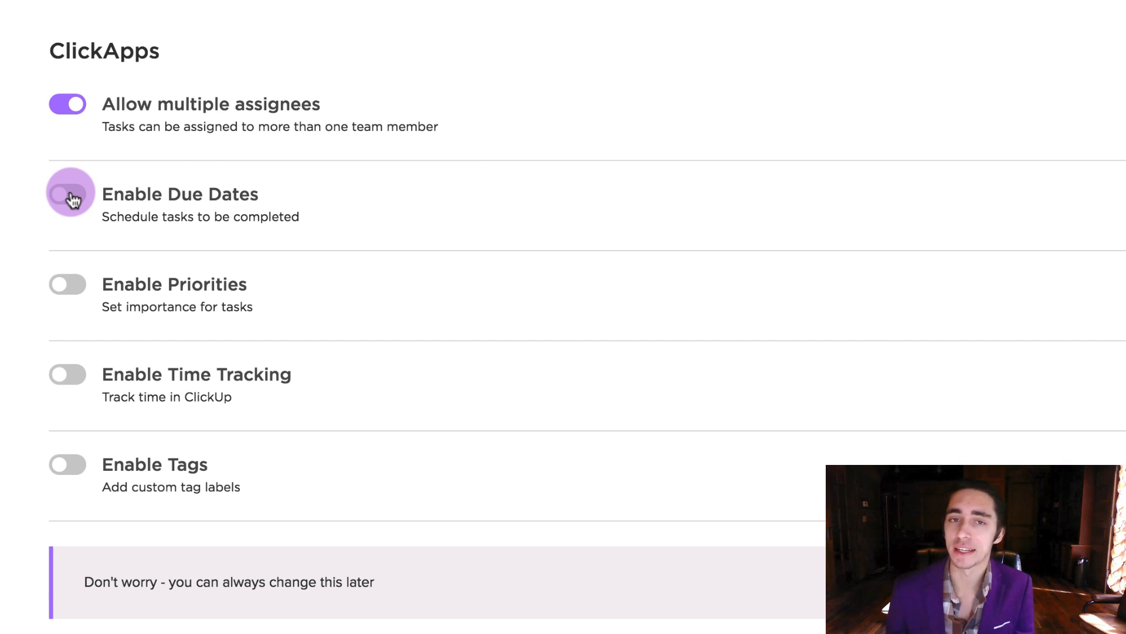
{"action": "left_click", "coordinate": [71, 194]}
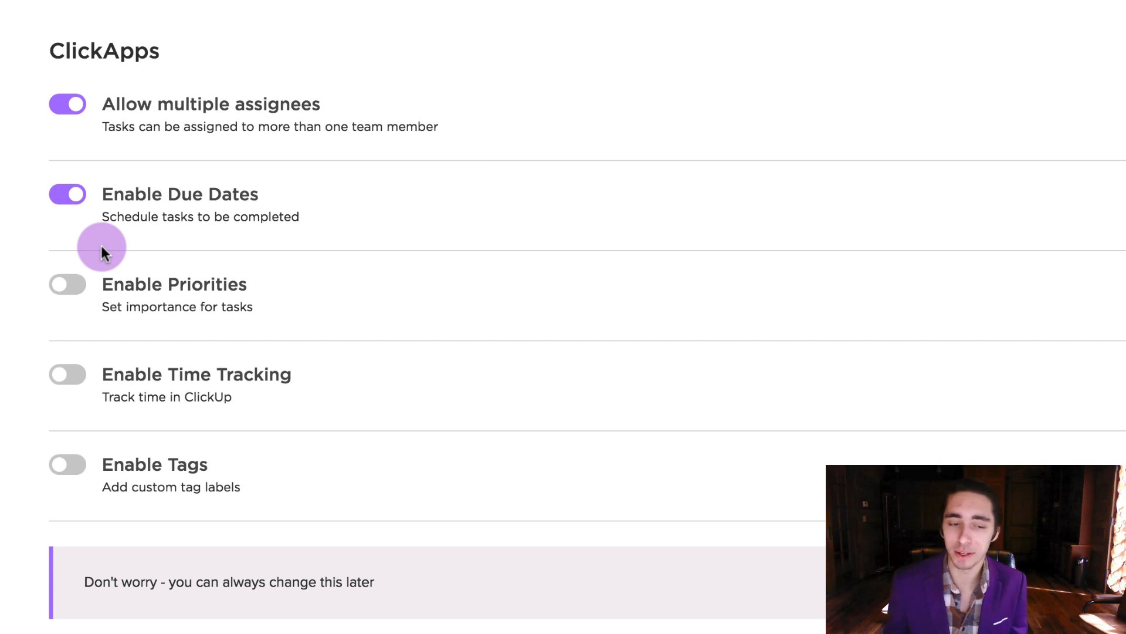
{"action": "left_click", "coordinate": [68, 284]}
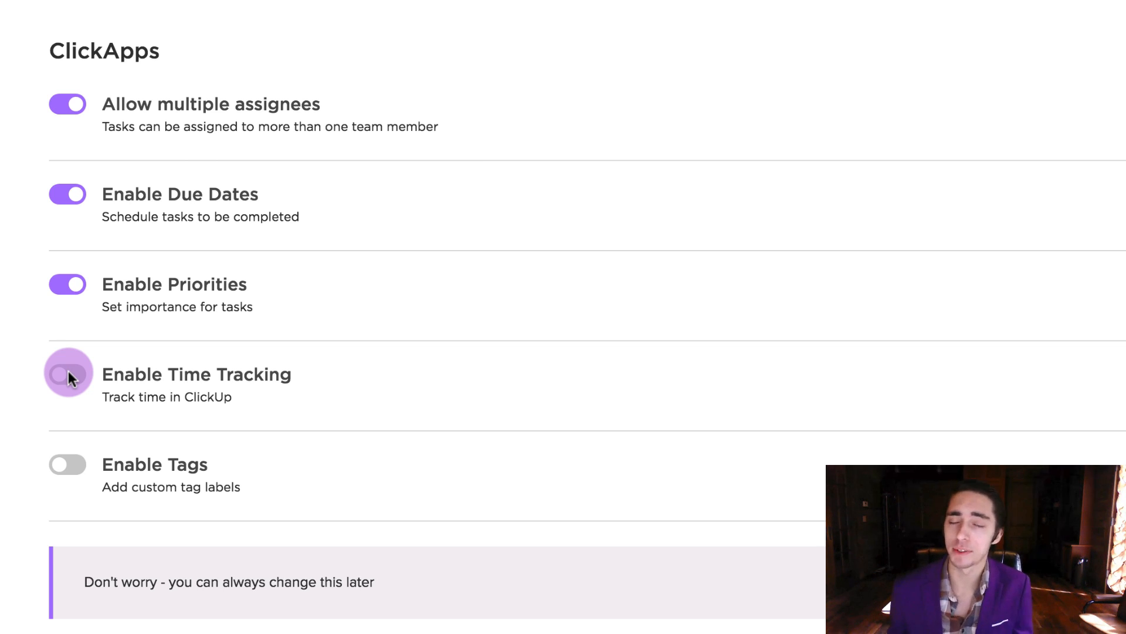
{"action": "right_click", "coordinate": [68, 376]}
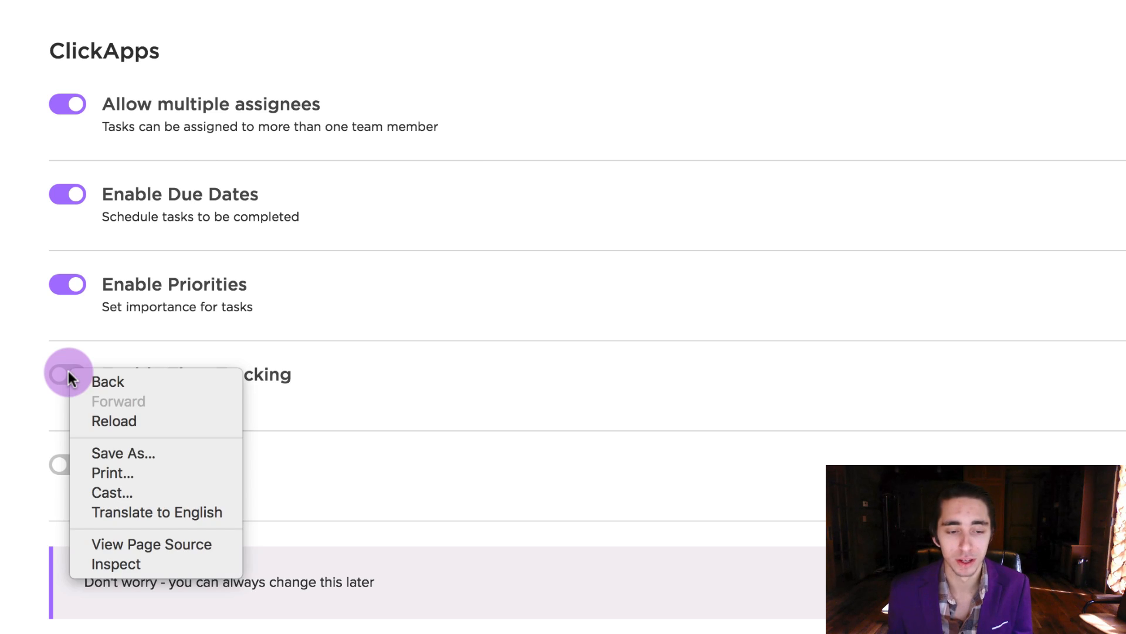
{"action": "left_click", "coordinate": [67, 378]}
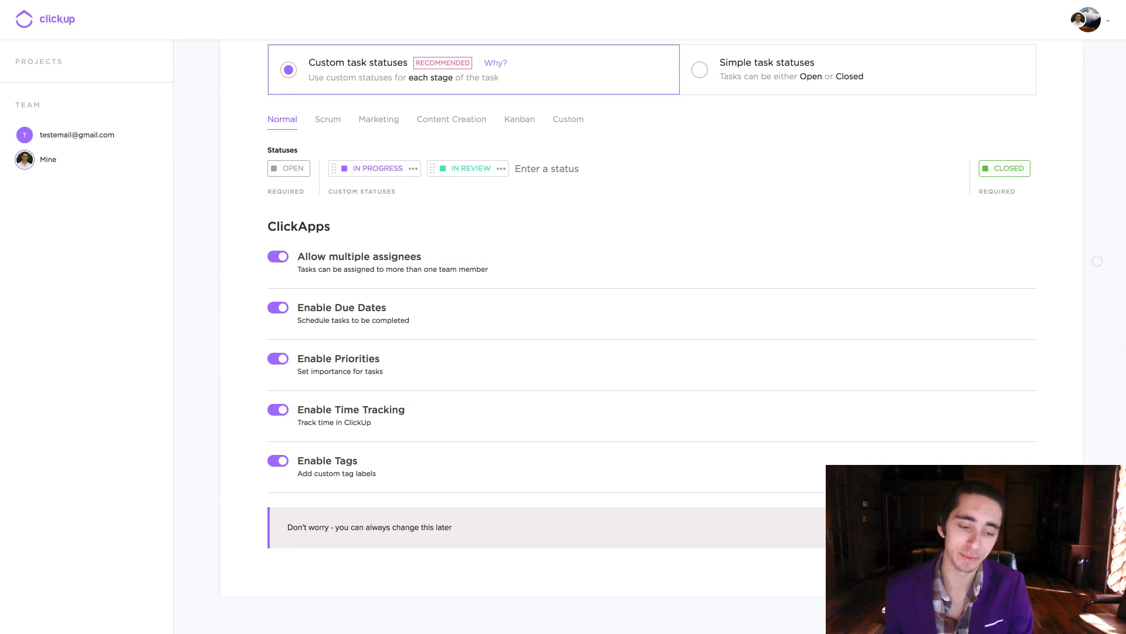
Save the Space settings and browse the example structures on Setup Projects & Lists
{"action": "left_click", "coordinate": [988, 527]}
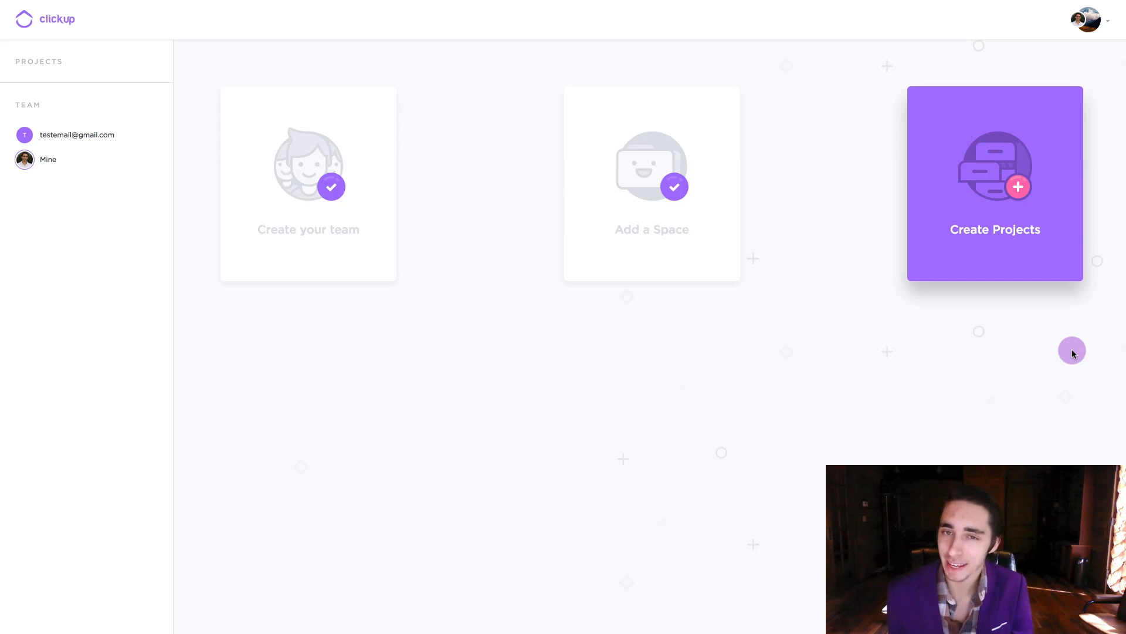
{"action": "left_click", "coordinate": [1031, 256]}
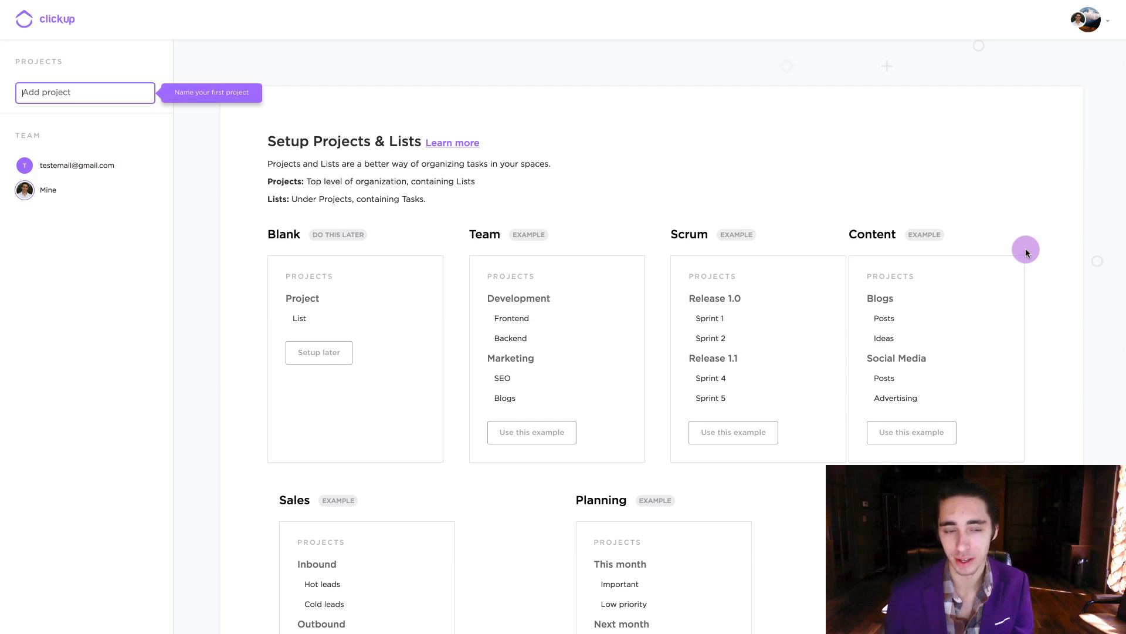
{"action": "scroll", "coordinate": [1027, 252], "scroll_direction": "down", "scroll_amount": 5}
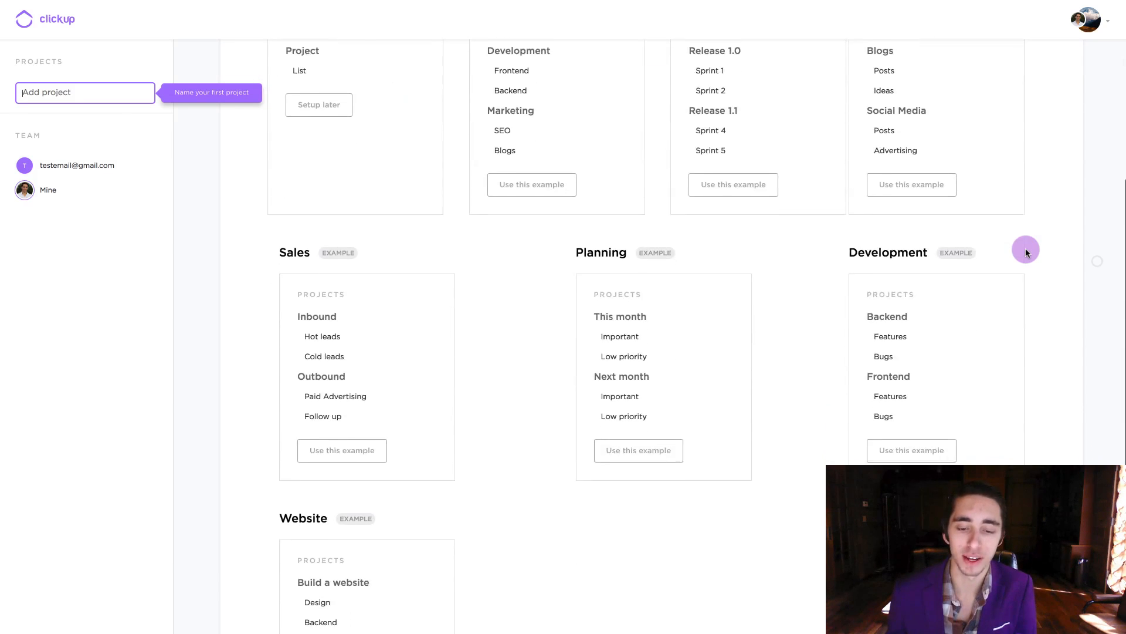
{"action": "scroll", "coordinate": [1027, 252], "scroll_direction": "down", "scroll_amount": 3}
{"action": "scroll", "coordinate": [1026, 253], "scroll_direction": "up", "scroll_amount": 5}
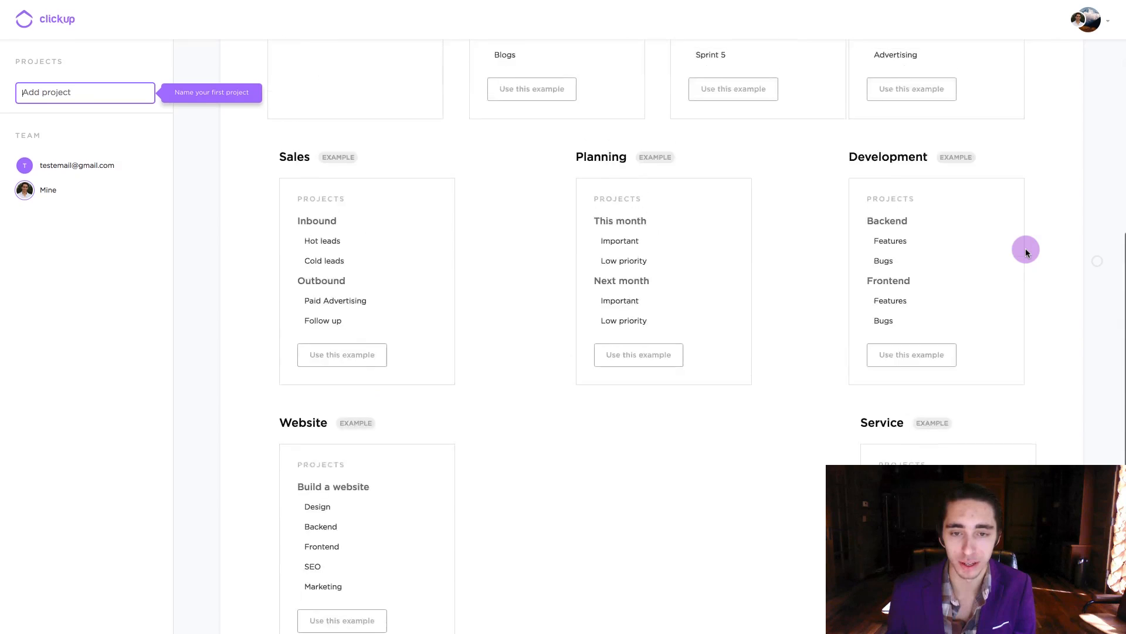
{"action": "scroll", "coordinate": [1026, 251], "scroll_direction": "up", "scroll_amount": 4}
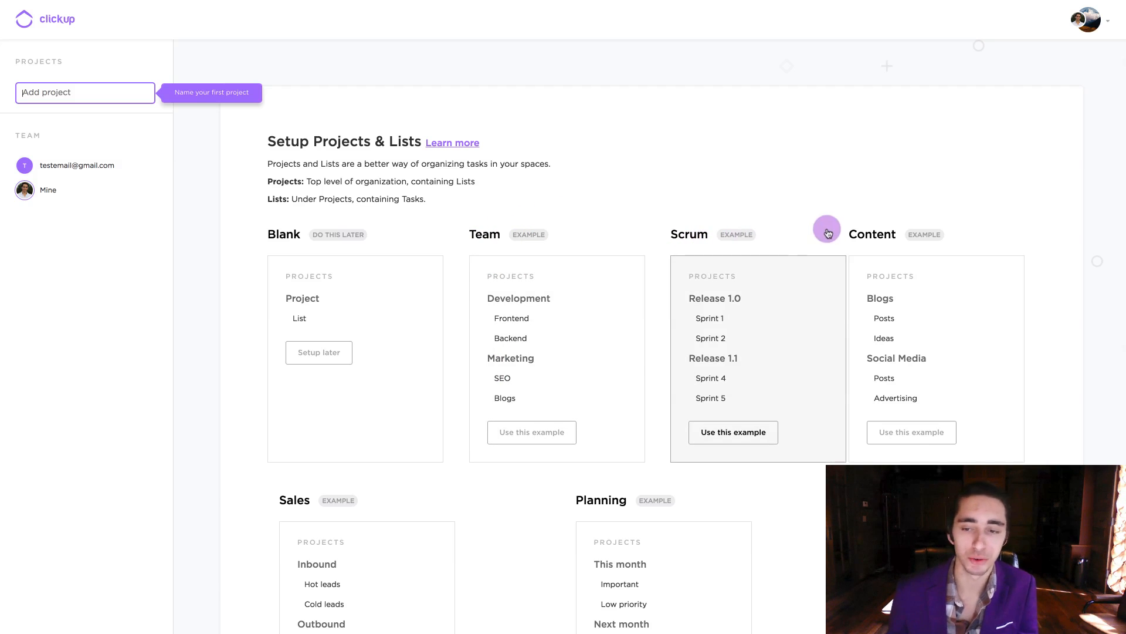
{"action": "scroll", "coordinate": [851, 252], "scroll_direction": "down", "scroll_amount": 4}
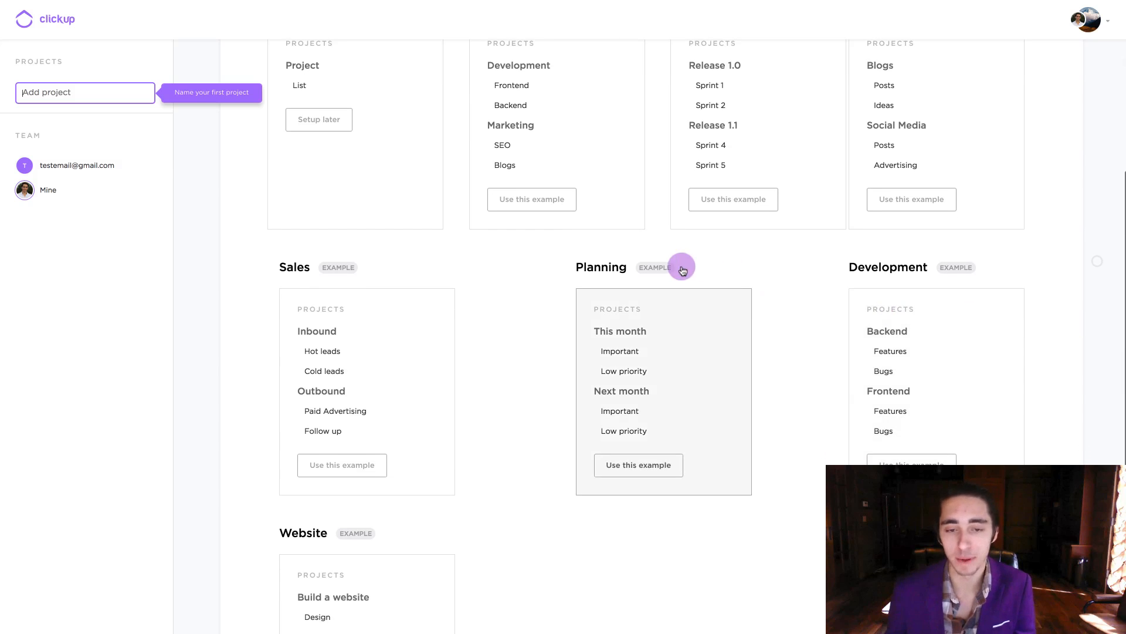
{"action": "scroll", "coordinate": [317, 257], "scroll_direction": "down", "scroll_amount": 2}
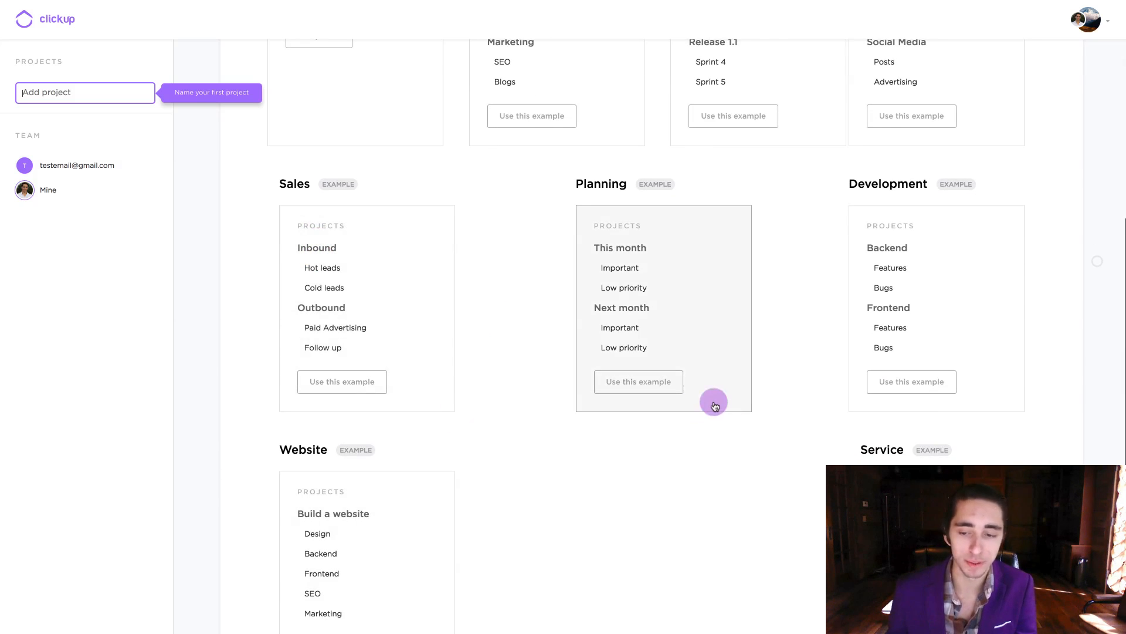
{"action": "scroll", "coordinate": [715, 406], "scroll_direction": "up", "scroll_amount": 5}
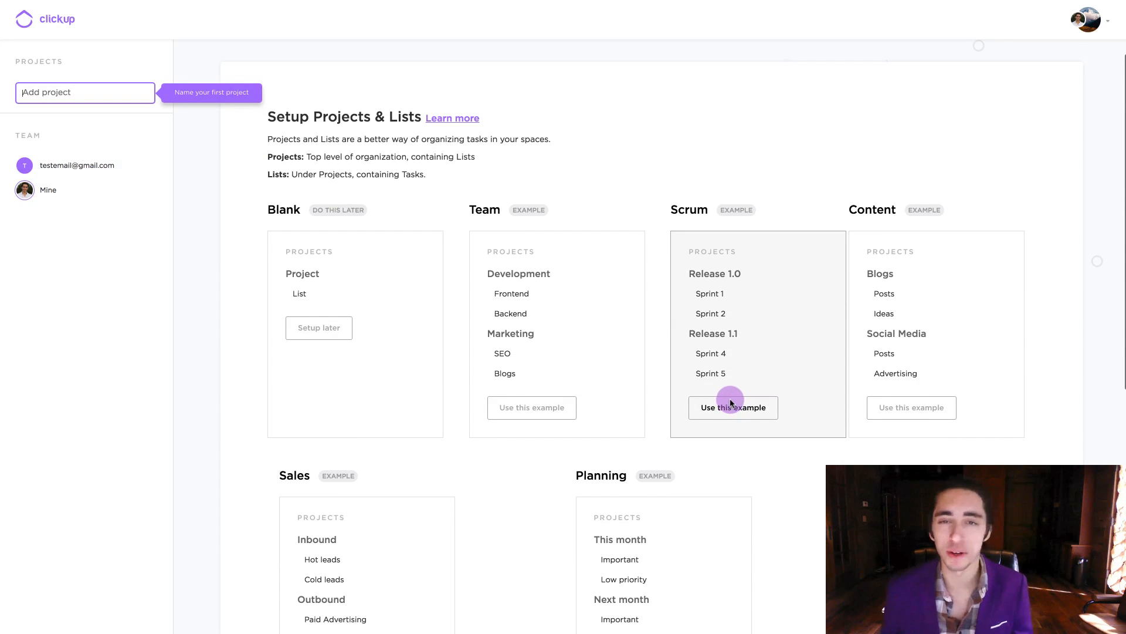
{"action": "scroll", "coordinate": [653, 188], "scroll_direction": "down", "scroll_amount": 1}
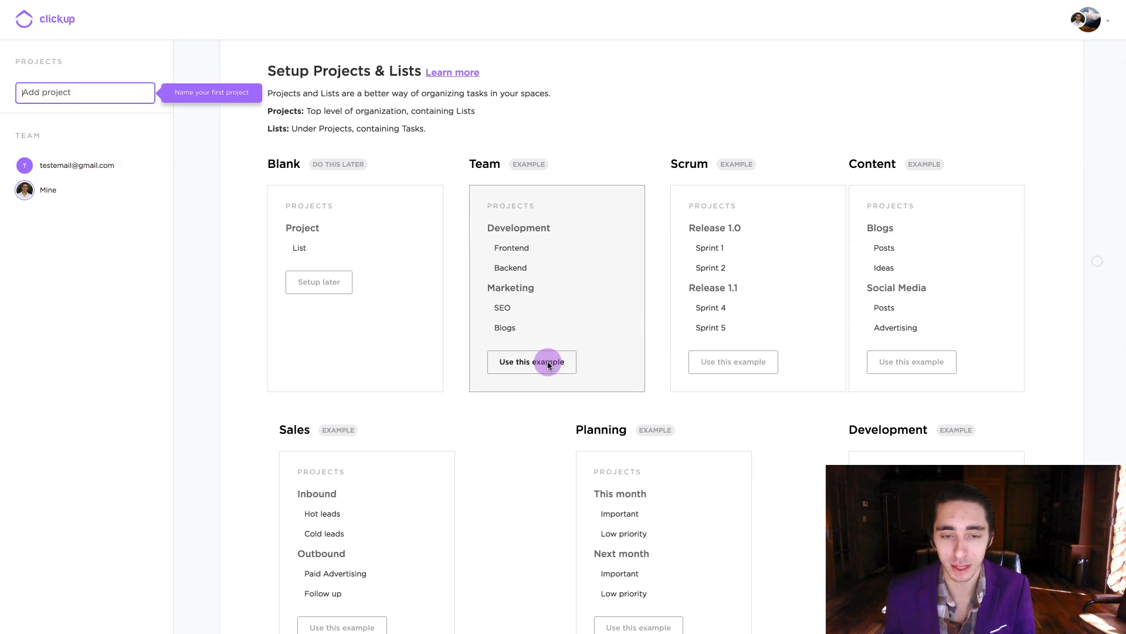
Apply the Team example to create Development and Marketing projects, then finish setup
{"action": "left_click", "coordinate": [549, 364]}
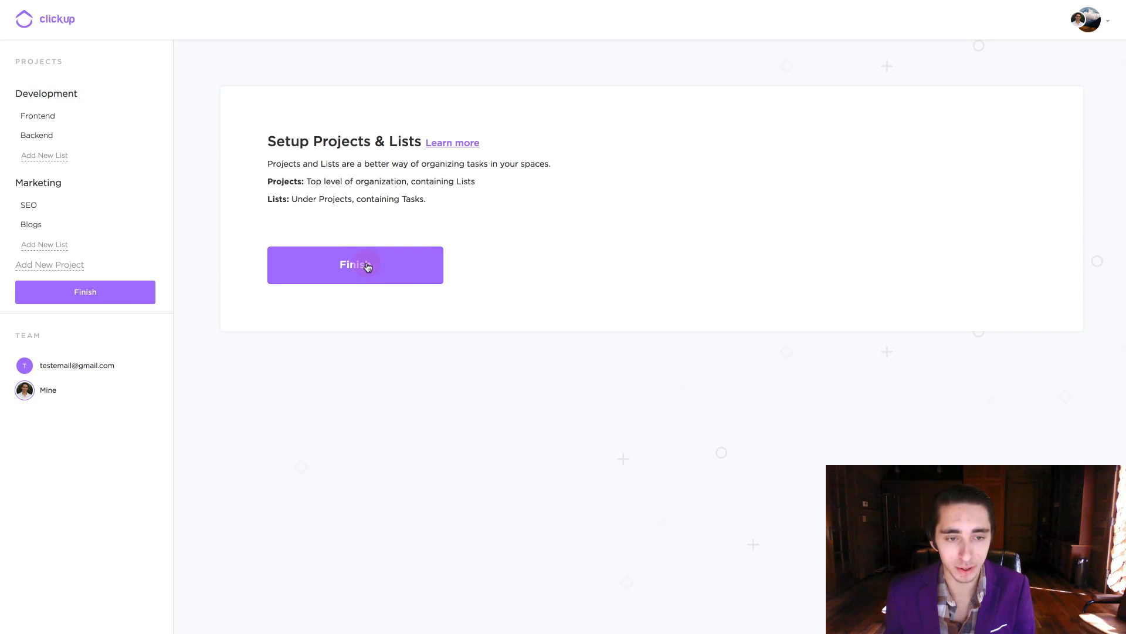
{"action": "left_click", "coordinate": [367, 267]}
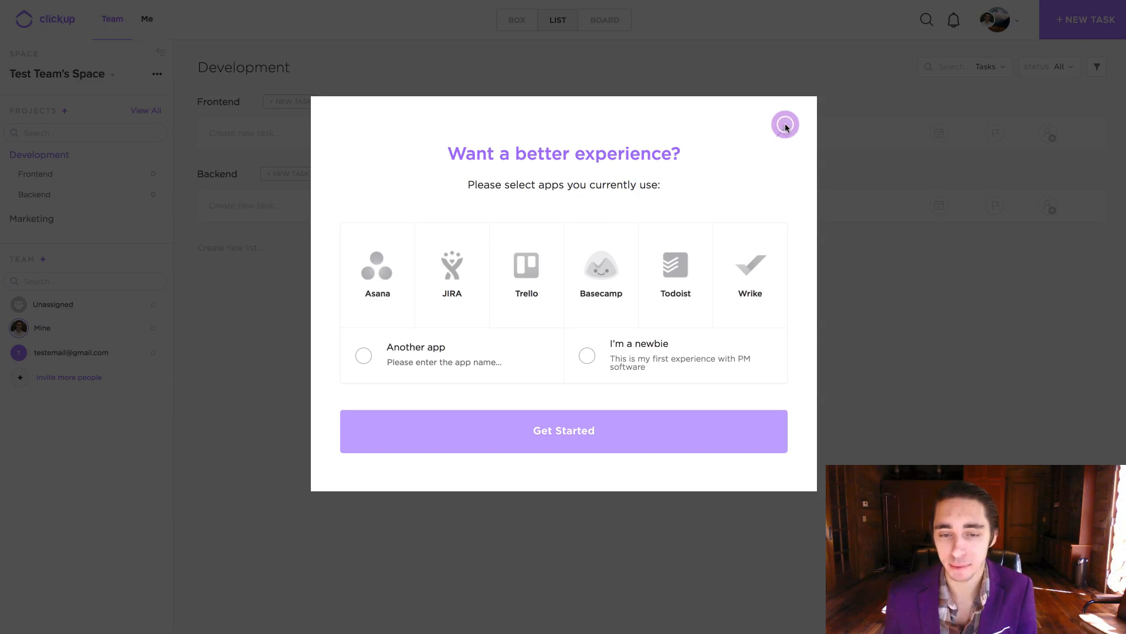
Close the 'Want a better experience?' apps survey dialog
{"action": "left_click", "coordinate": [785, 125]}
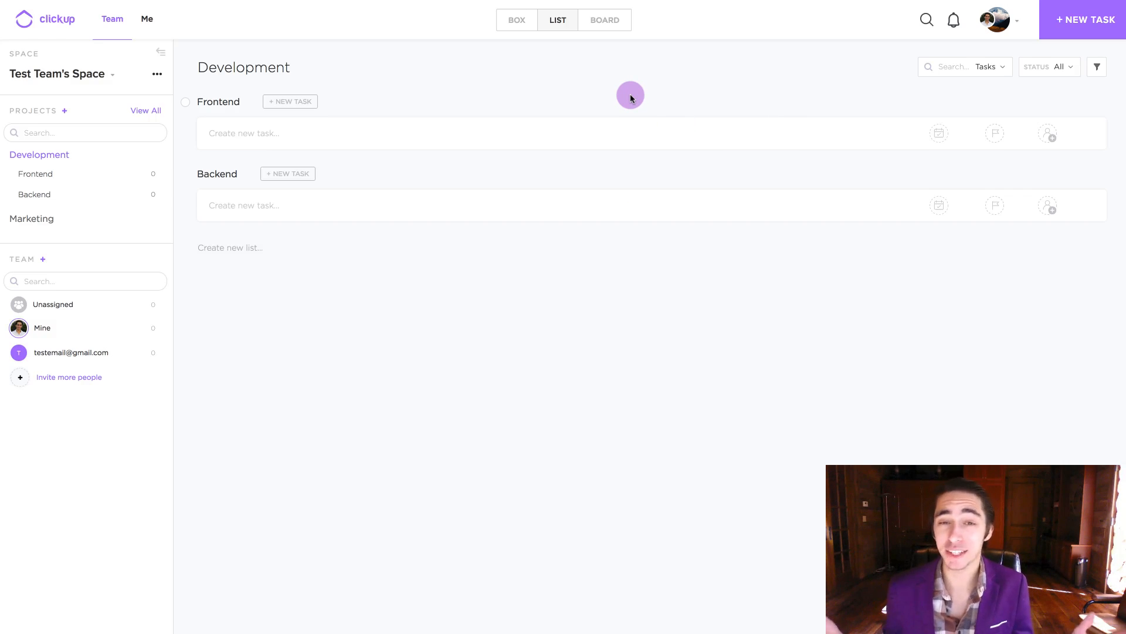